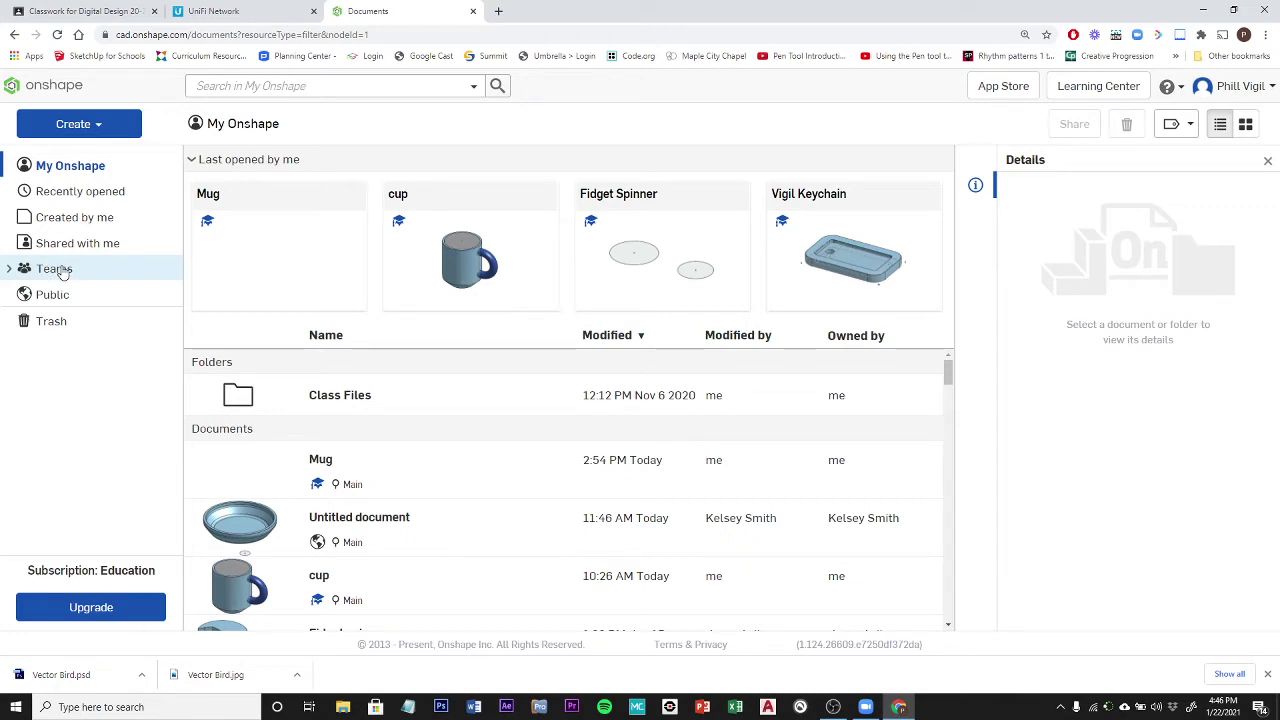
Create a new document named Mug 2.0
{"action": "left_click", "coordinate": [95, 126]}
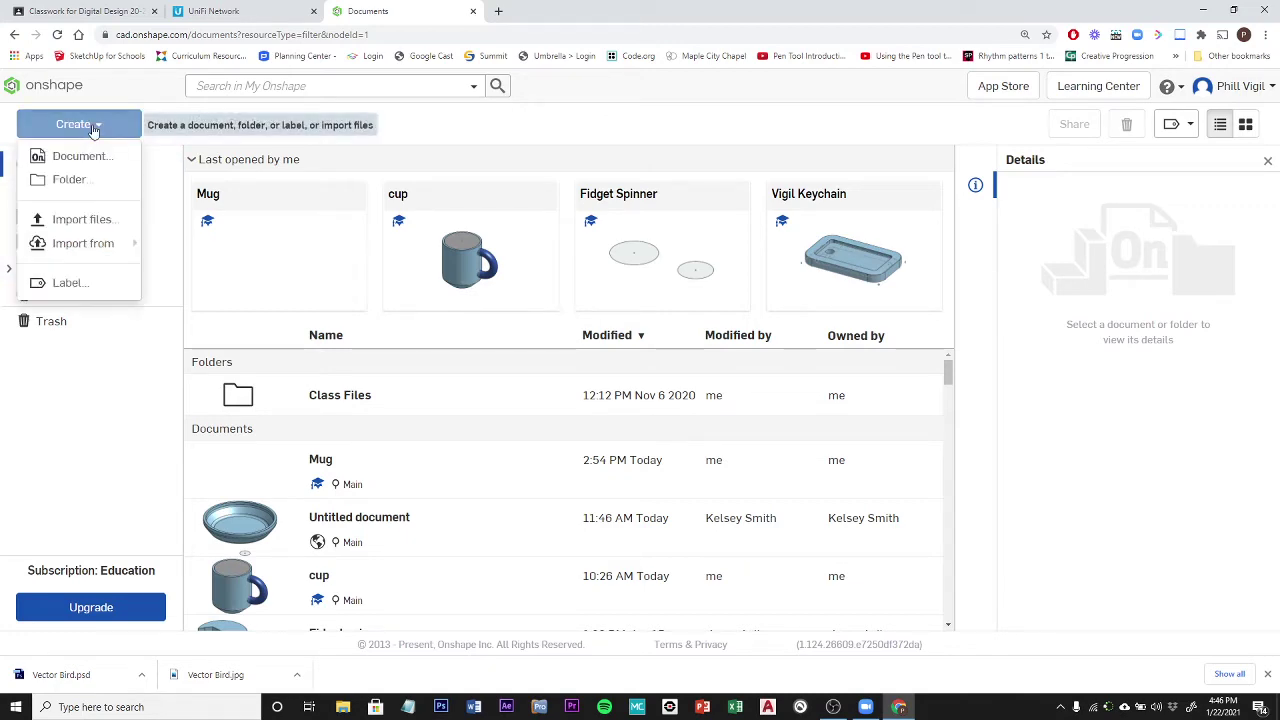
{"action": "left_click", "coordinate": [82, 157]}
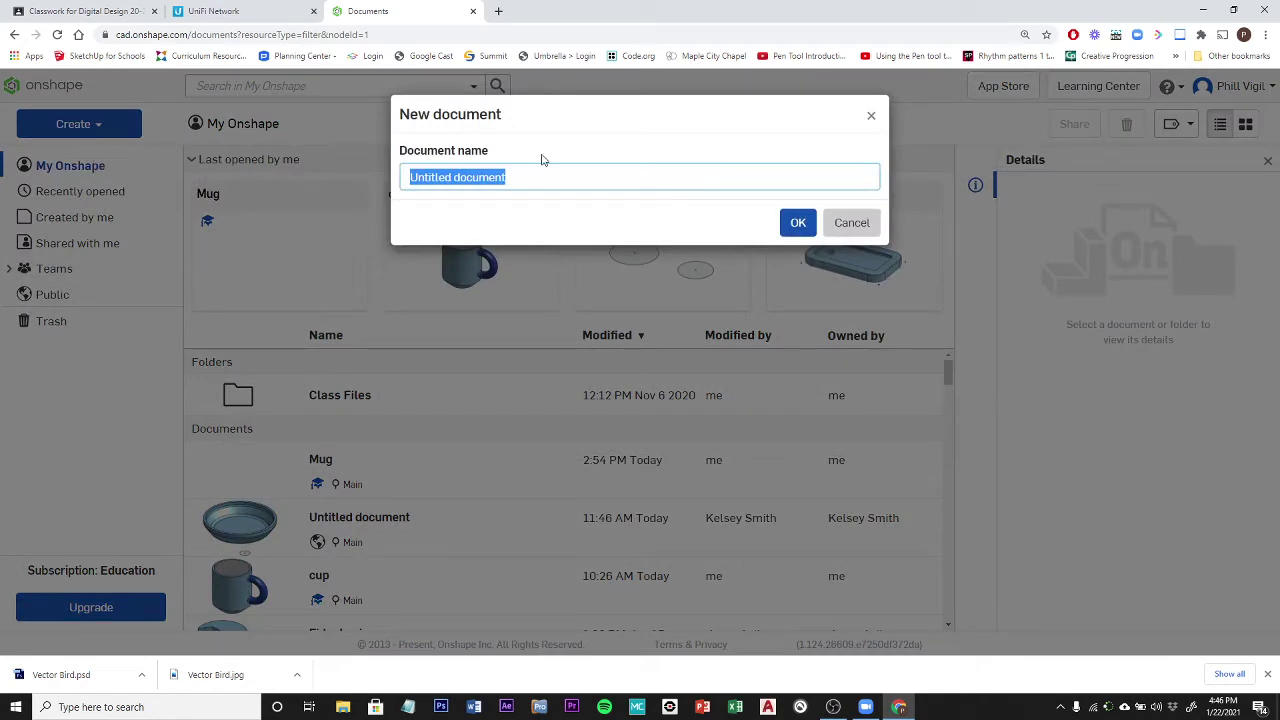
{"action": "type", "text": "Mug 2.0"}
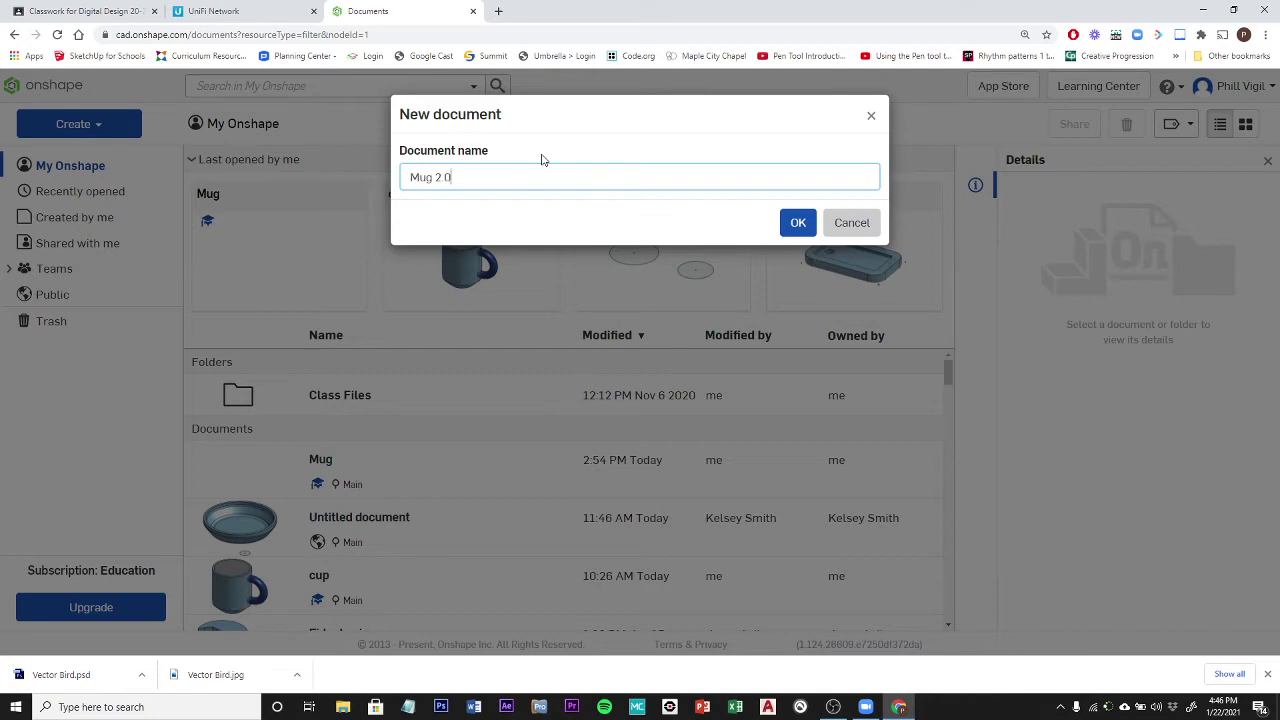
{"action": "left_click", "coordinate": [798, 222]}
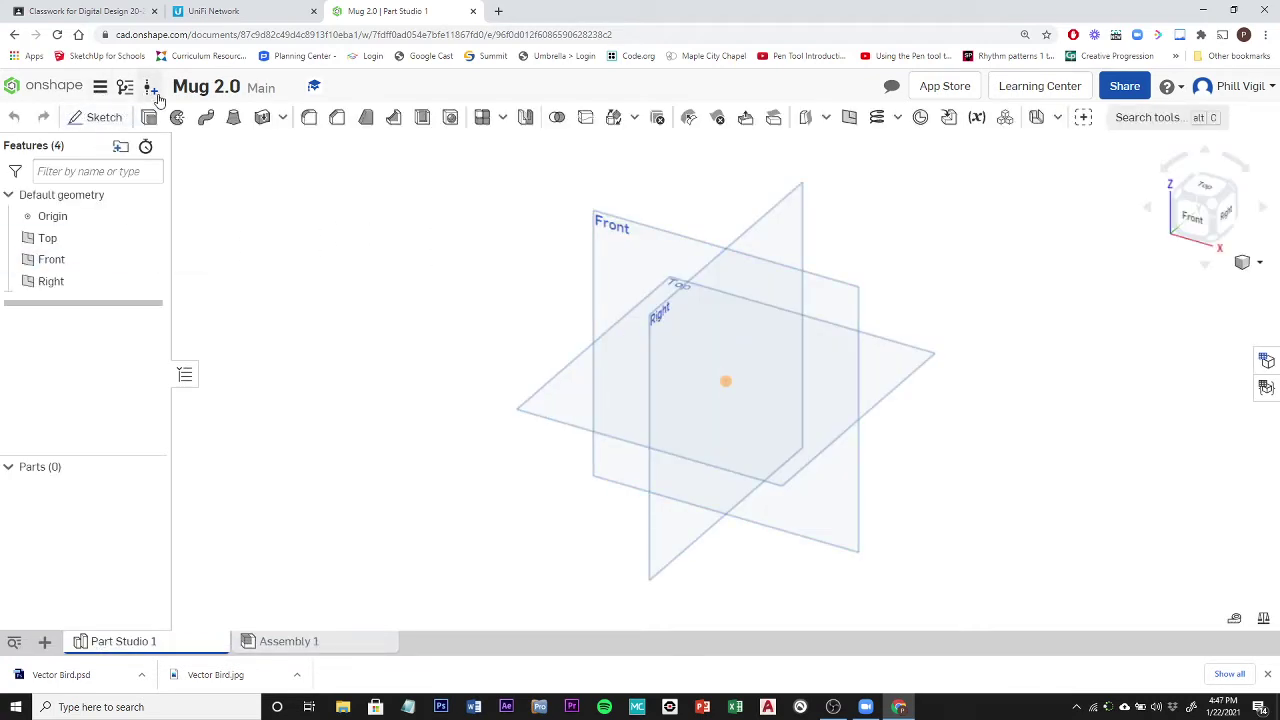
Check the default length unit in the workspace units settings
{"action": "left_click", "coordinate": [100, 86]}
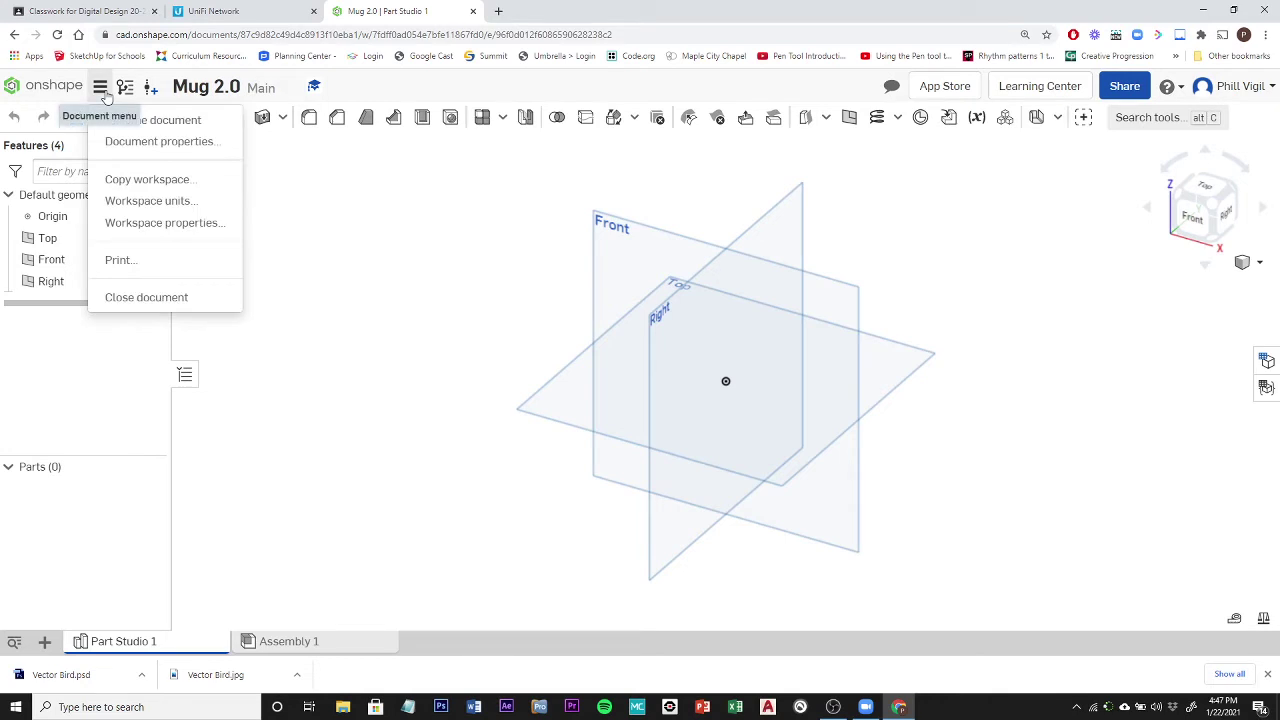
{"action": "left_click", "coordinate": [160, 201]}
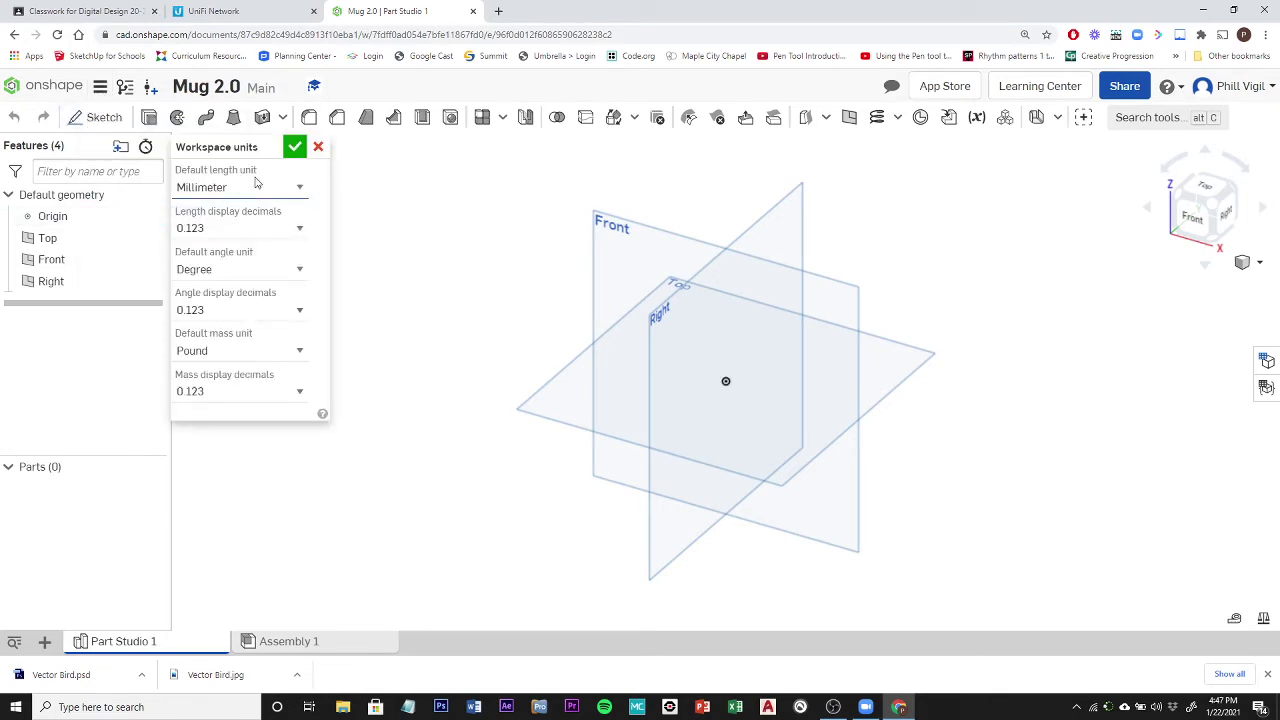
{"action": "left_click", "coordinate": [318, 148]}
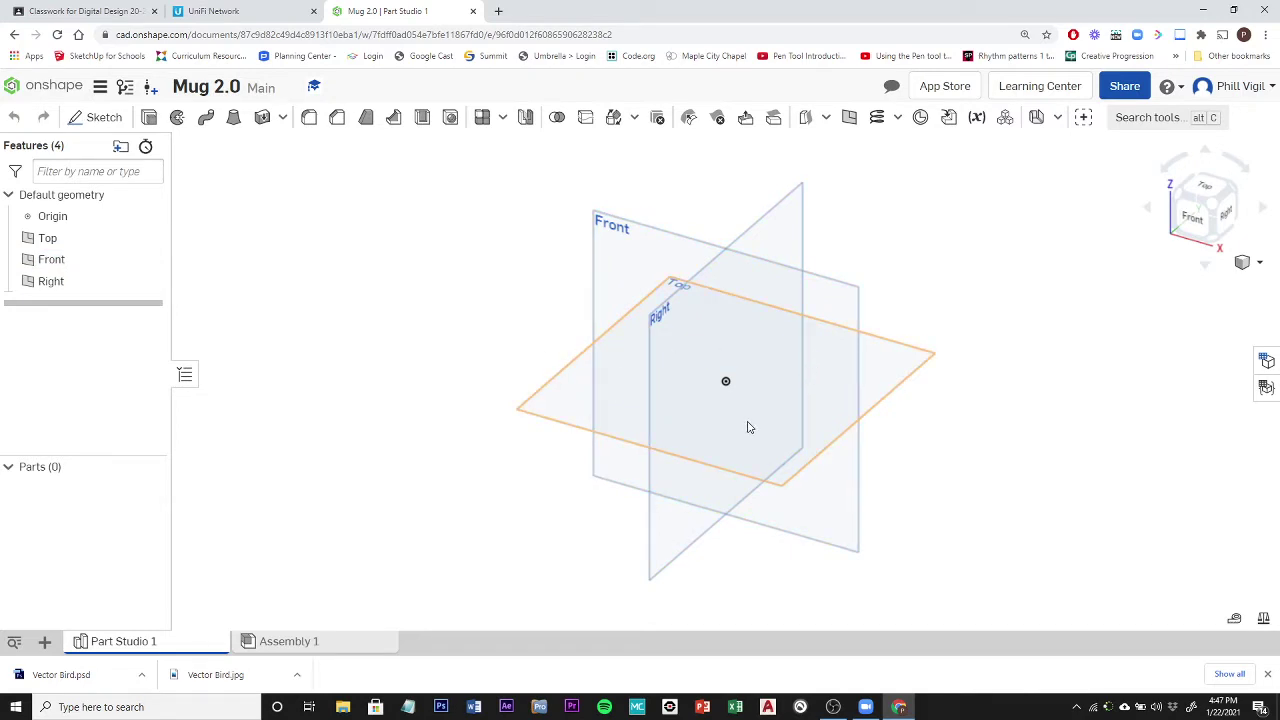
Start a new sketch on the Front plane
{"action": "mouse_move", "coordinate": [754, 417]}
{"action": "right_mouse_down"}
{"action": "mouse_move", "coordinate": [790, 400]}
{"action": "mouse_move", "coordinate": [800, 374]}
{"action": "mouse_move", "coordinate": [749, 423]}
{"action": "right_mouse_up"}
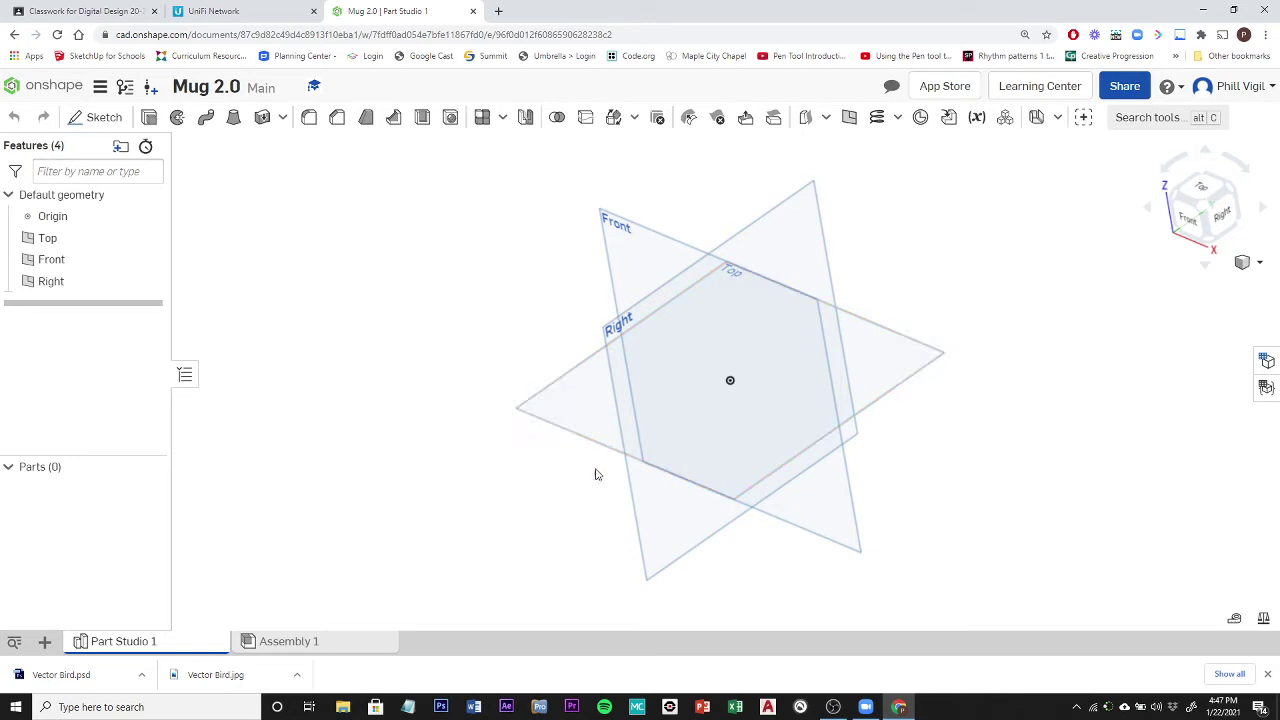
{"action": "right_click_drag", "start_coordinate": [606, 498], "coordinate": [640, 450]}
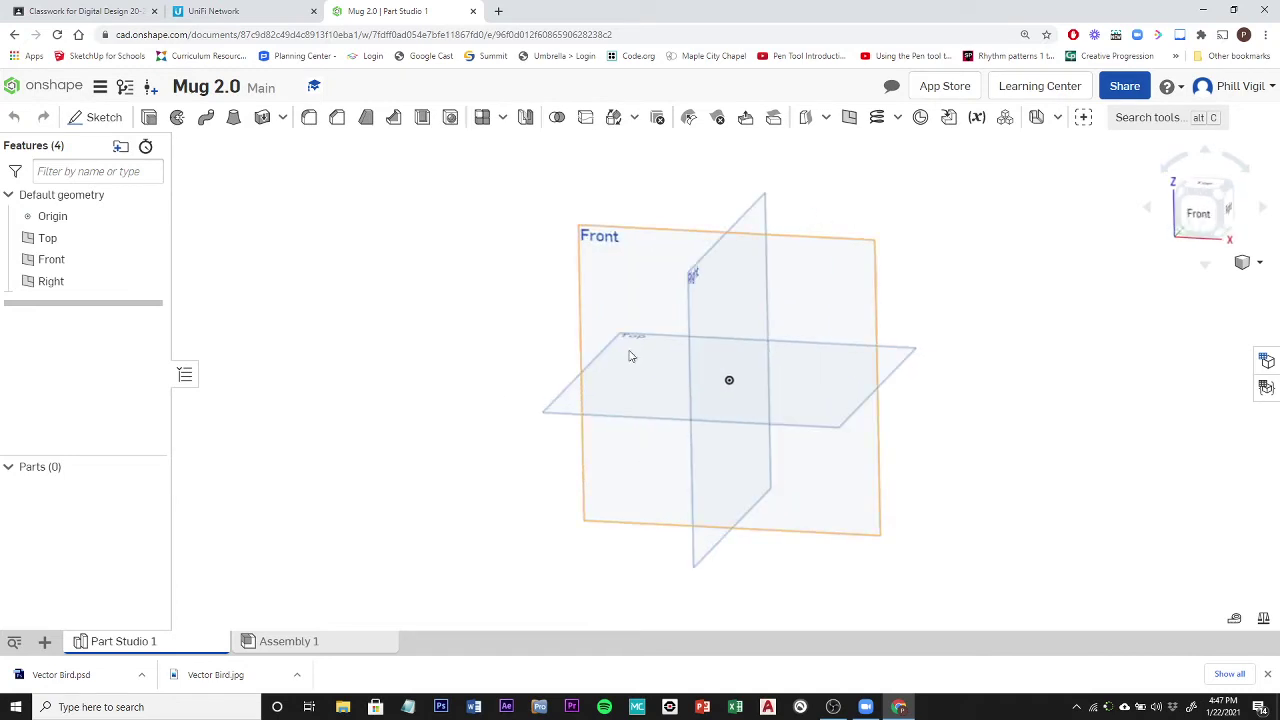
{"action": "left_click", "coordinate": [638, 295]}
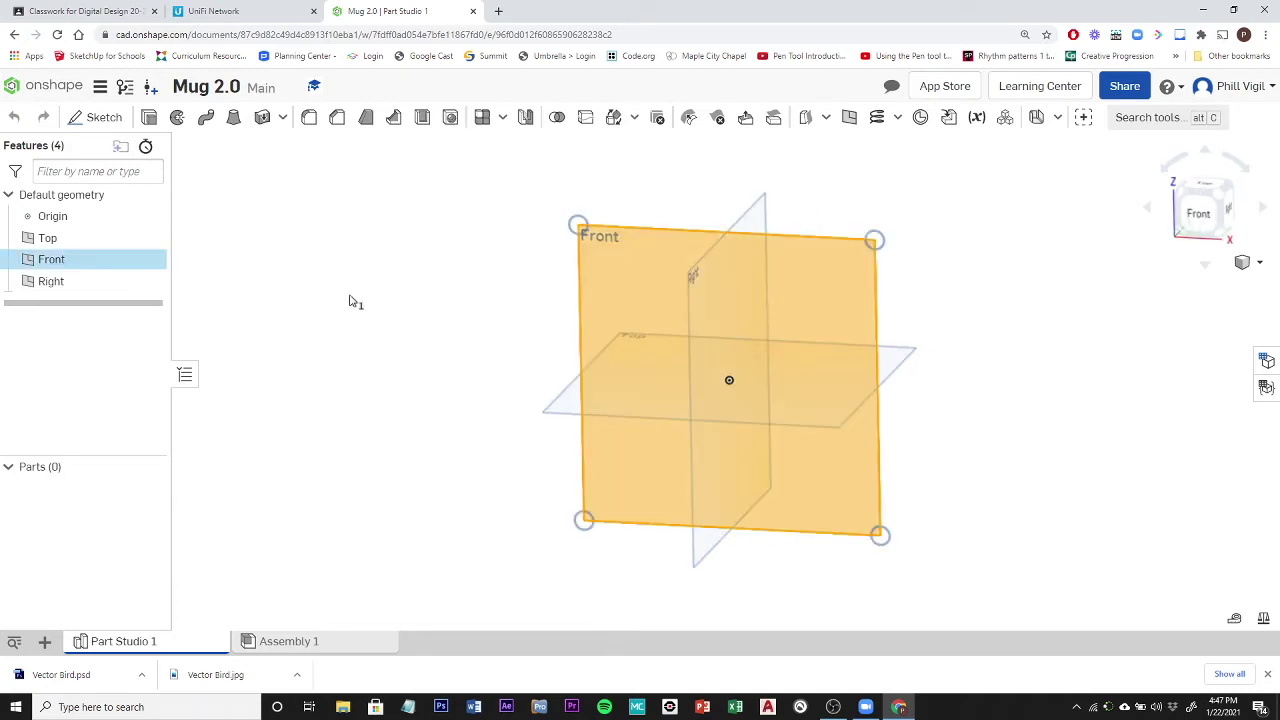
{"action": "left_click", "coordinate": [100, 118]}
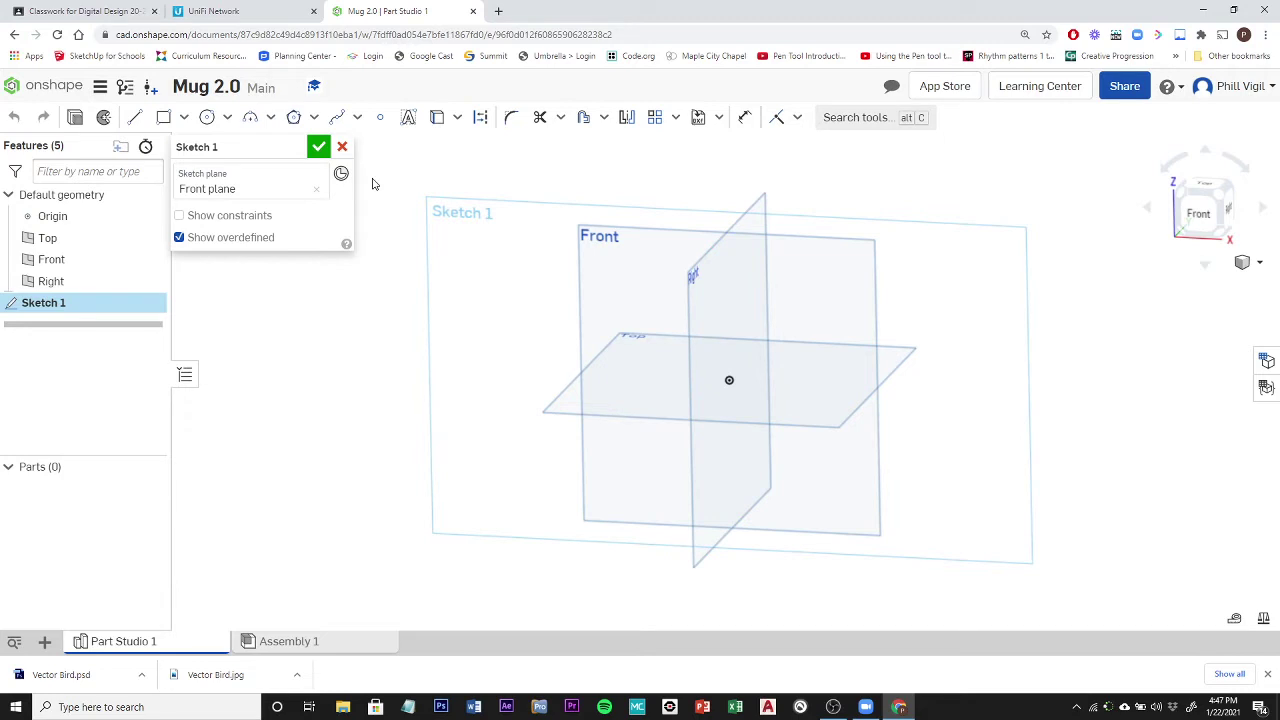
Draw a vertical construction line about 70 mm long, going straight up from the origin
{"action": "left_click", "coordinate": [481, 118]}
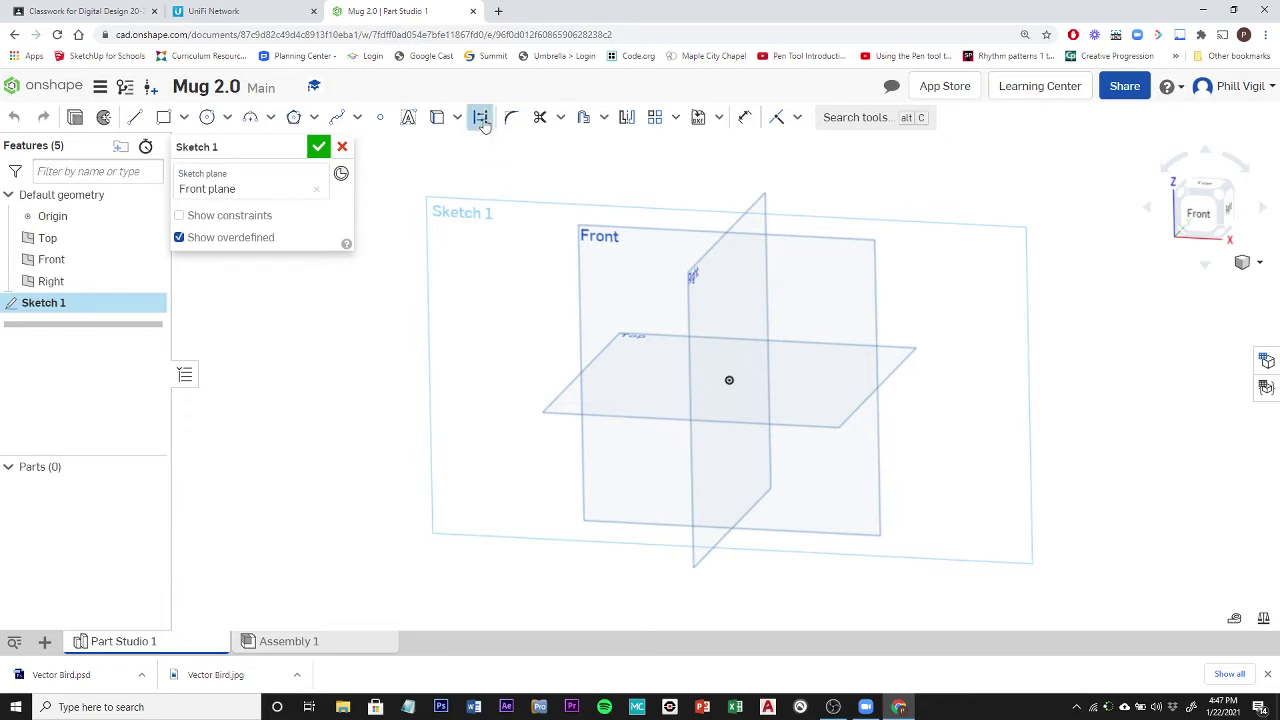
{"action": "left_click", "coordinate": [133, 119]}
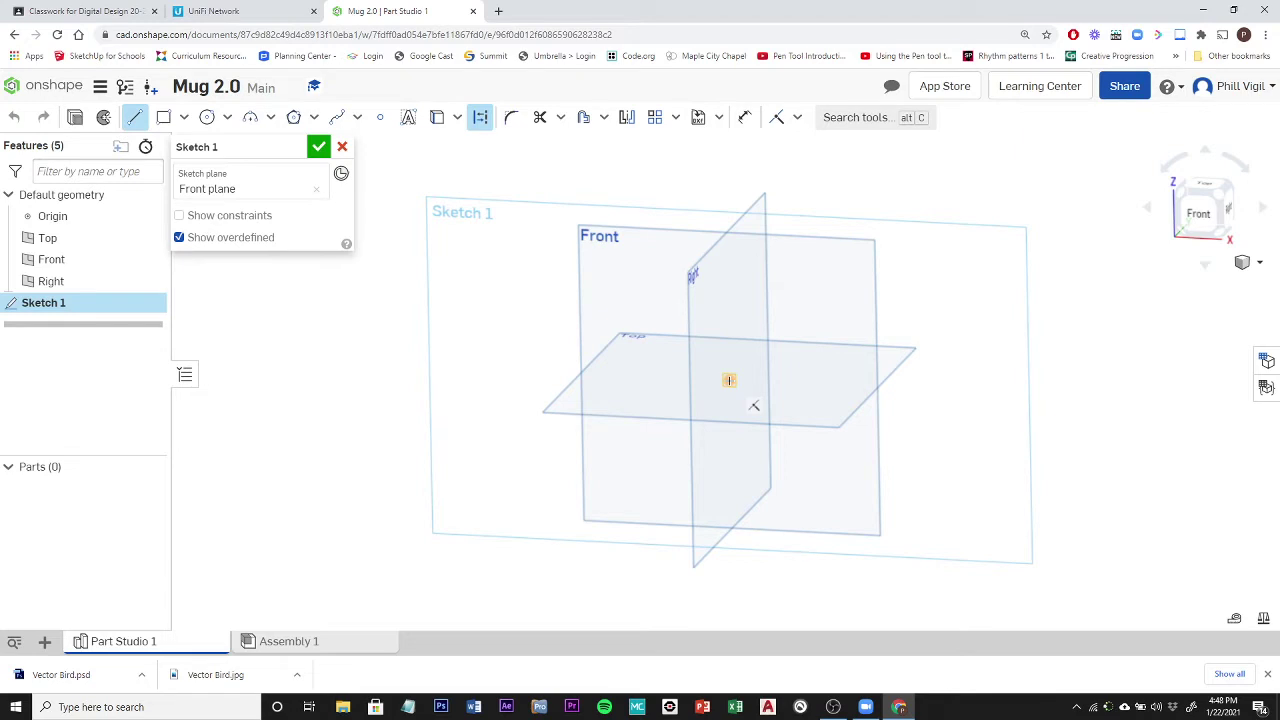
{"action": "left_click", "coordinate": [729, 380]}
{"action": "left_click", "coordinate": [728, 244]}
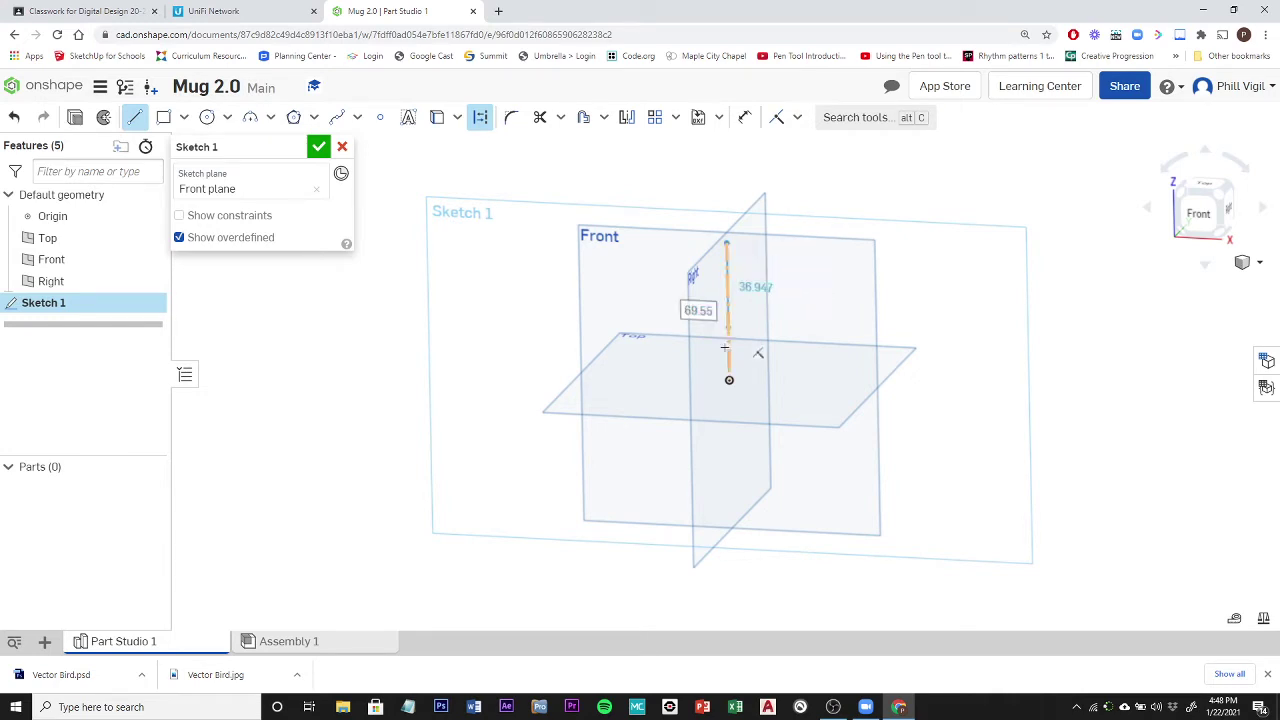
{"action": "key", "text": "Escape"}
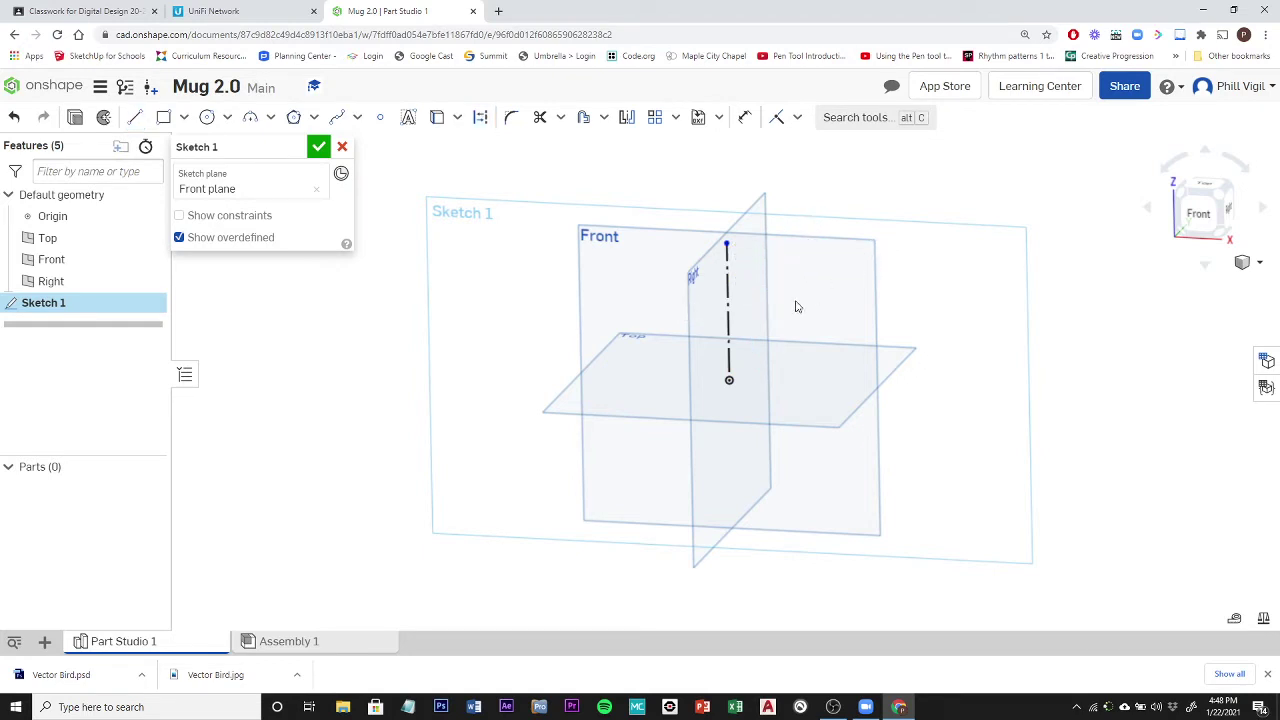
Hide the Top, Front and Right planes so only the sketch geometry is displayed
{"action": "left_click", "coordinate": [150, 238]}
{"action": "left_click", "coordinate": [150, 259]}
{"action": "left_click", "coordinate": [150, 281]}
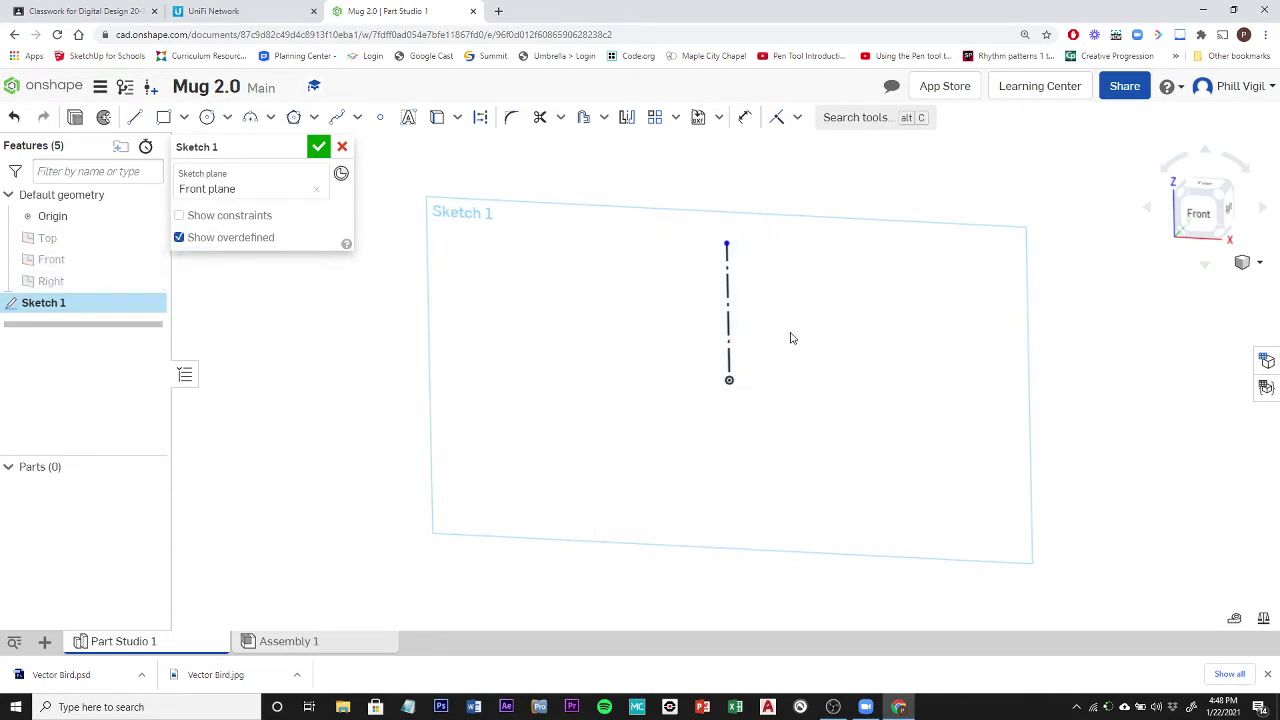
Dimension the vertical construction line's length to 100 mm
{"action": "left_click", "coordinate": [1200, 216]}
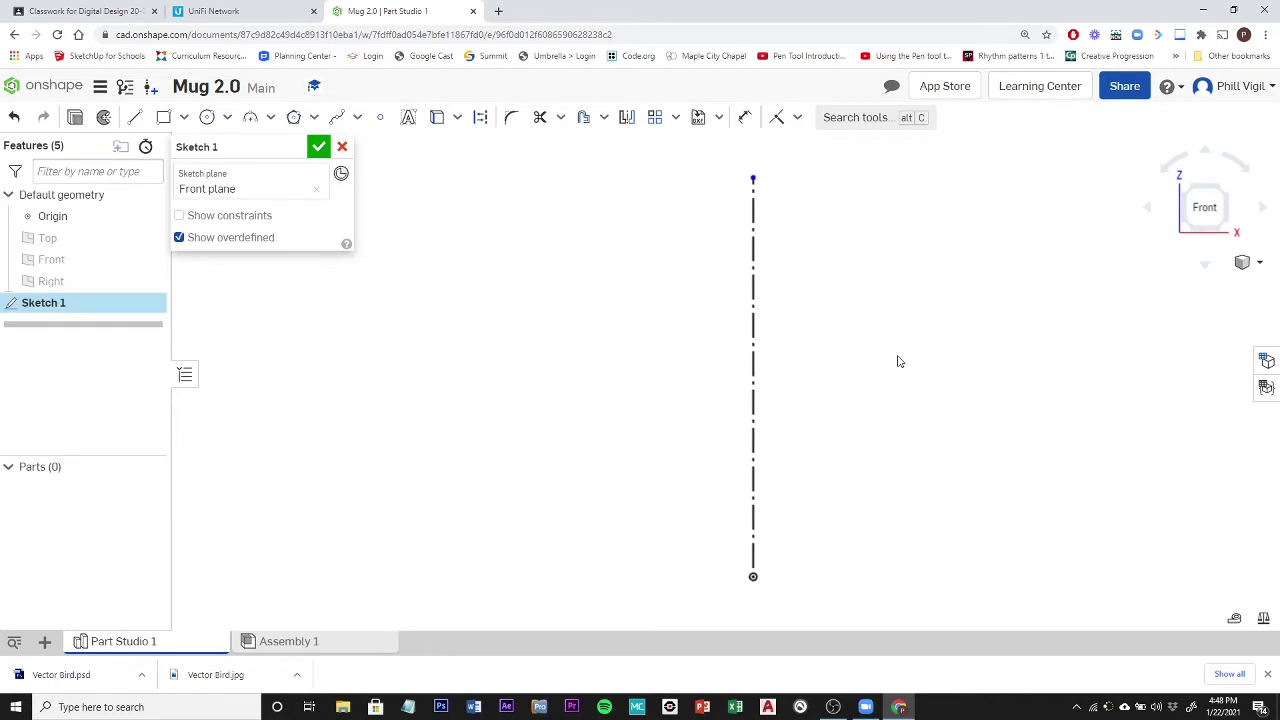
{"action": "scroll", "coordinate": [898, 361], "scroll_direction": "down", "scroll_amount": 3}
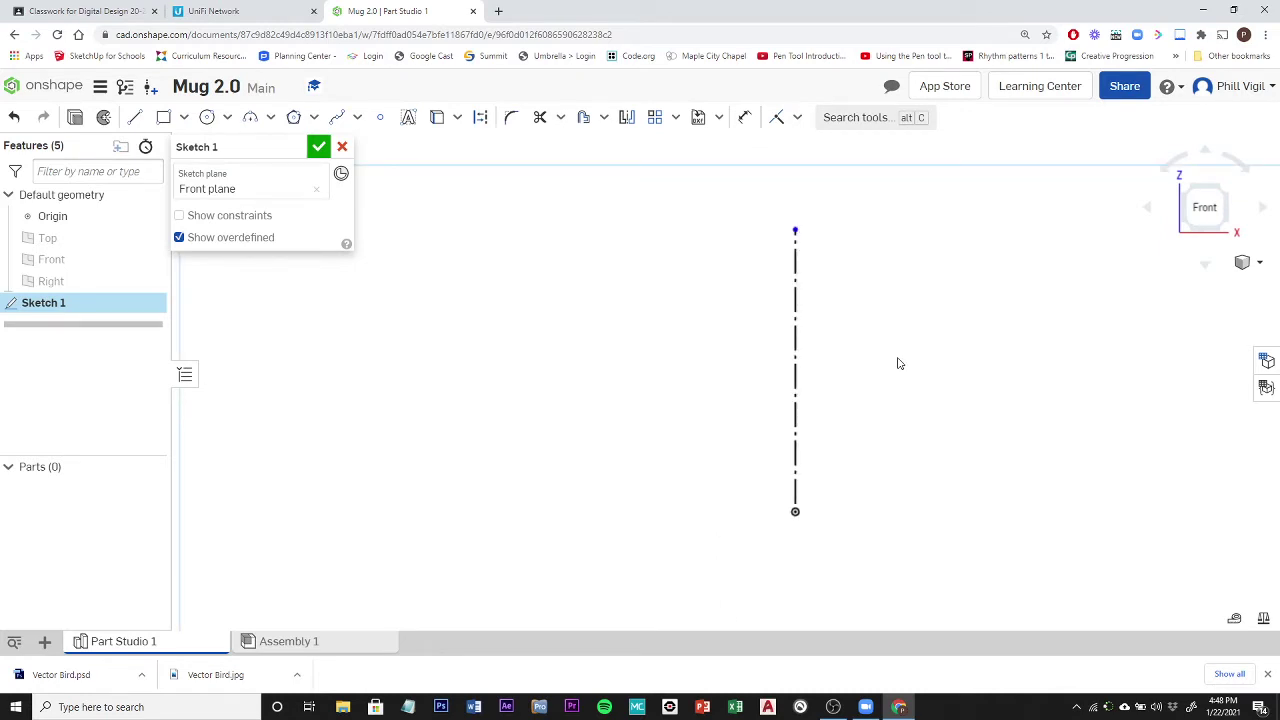
{"action": "middle_click_drag", "start_coordinate": [898, 363], "coordinate": [665, 388]}
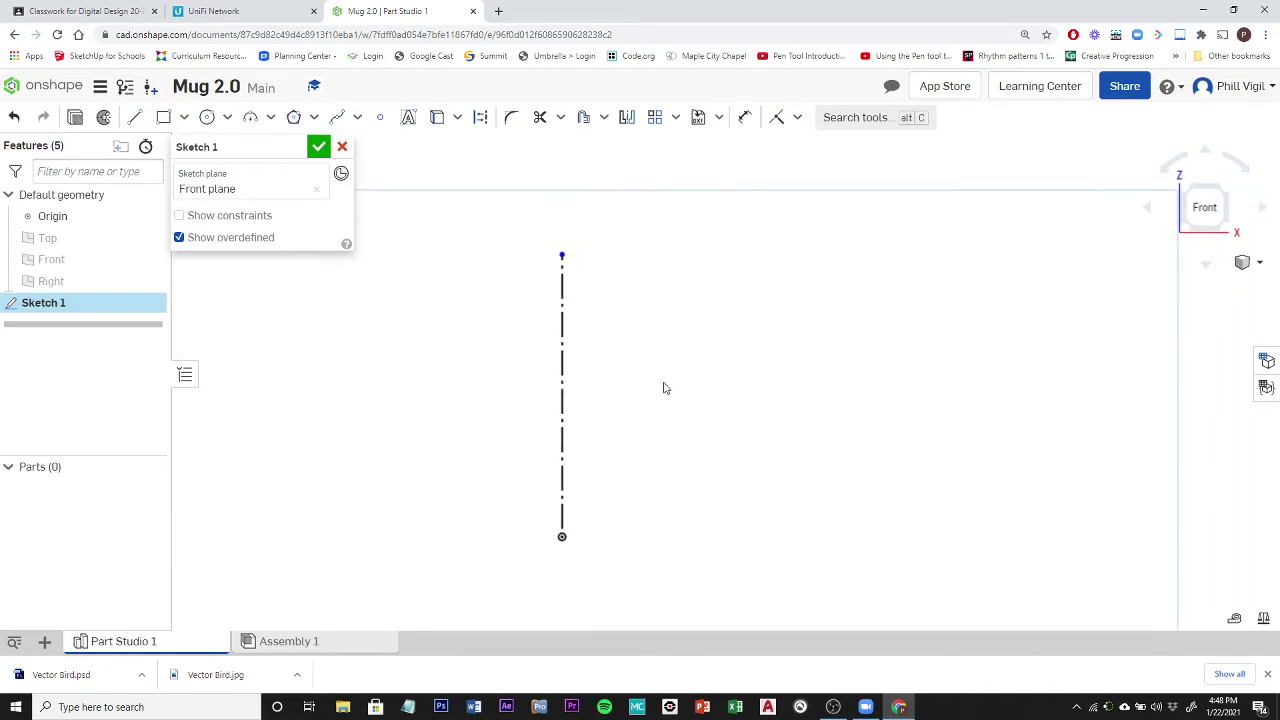
{"action": "left_click", "coordinate": [744, 118]}
{"action": "left_click", "coordinate": [562, 400]}
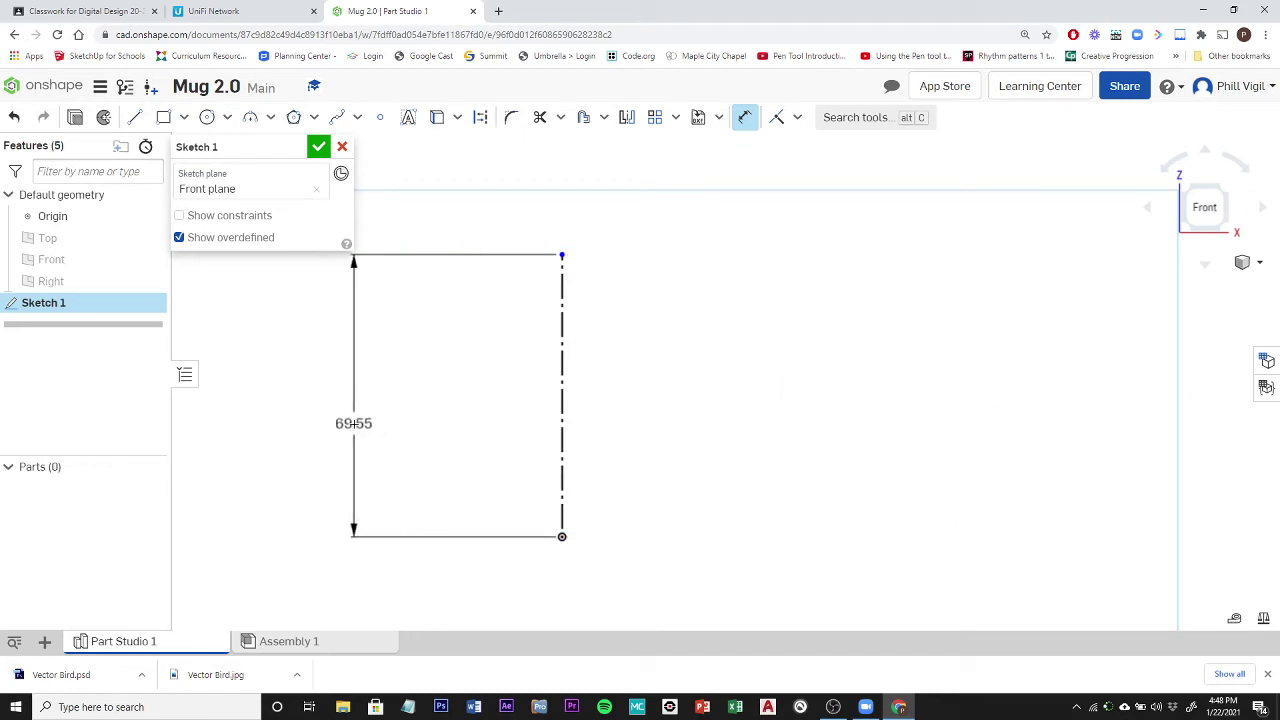
{"action": "left_click", "coordinate": [379, 428]}
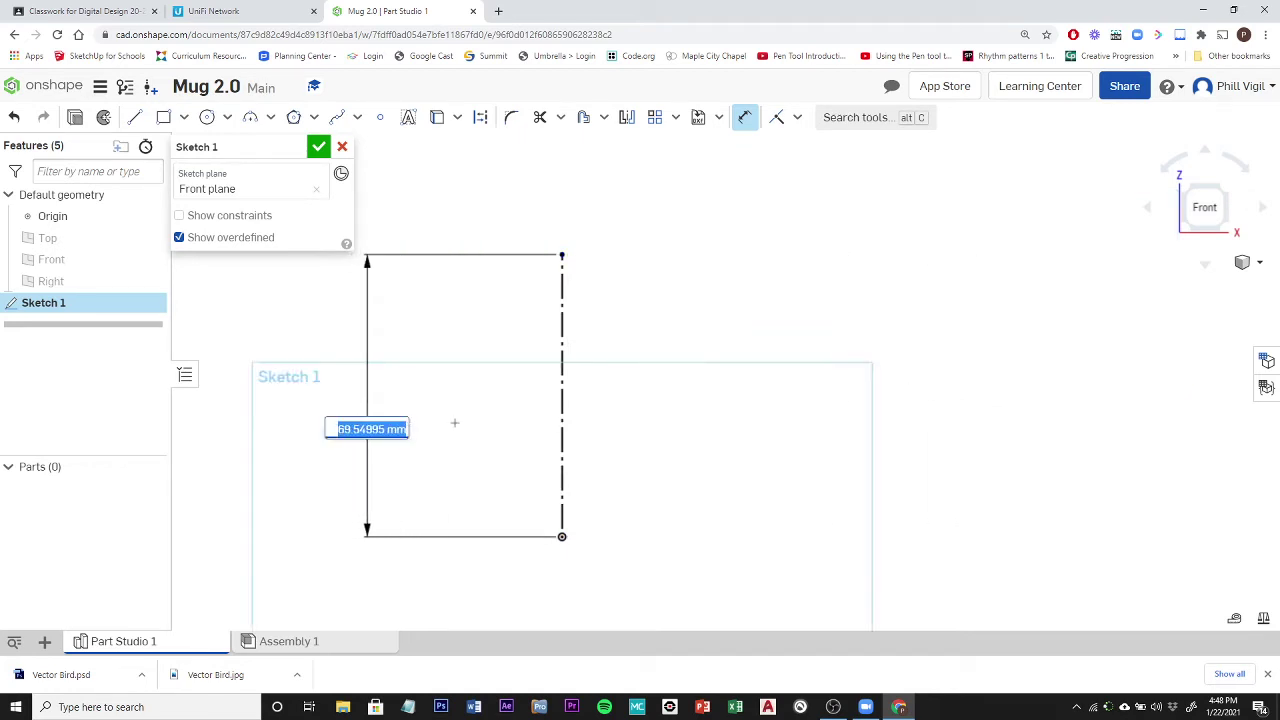
{"action": "type", "text": "1"}
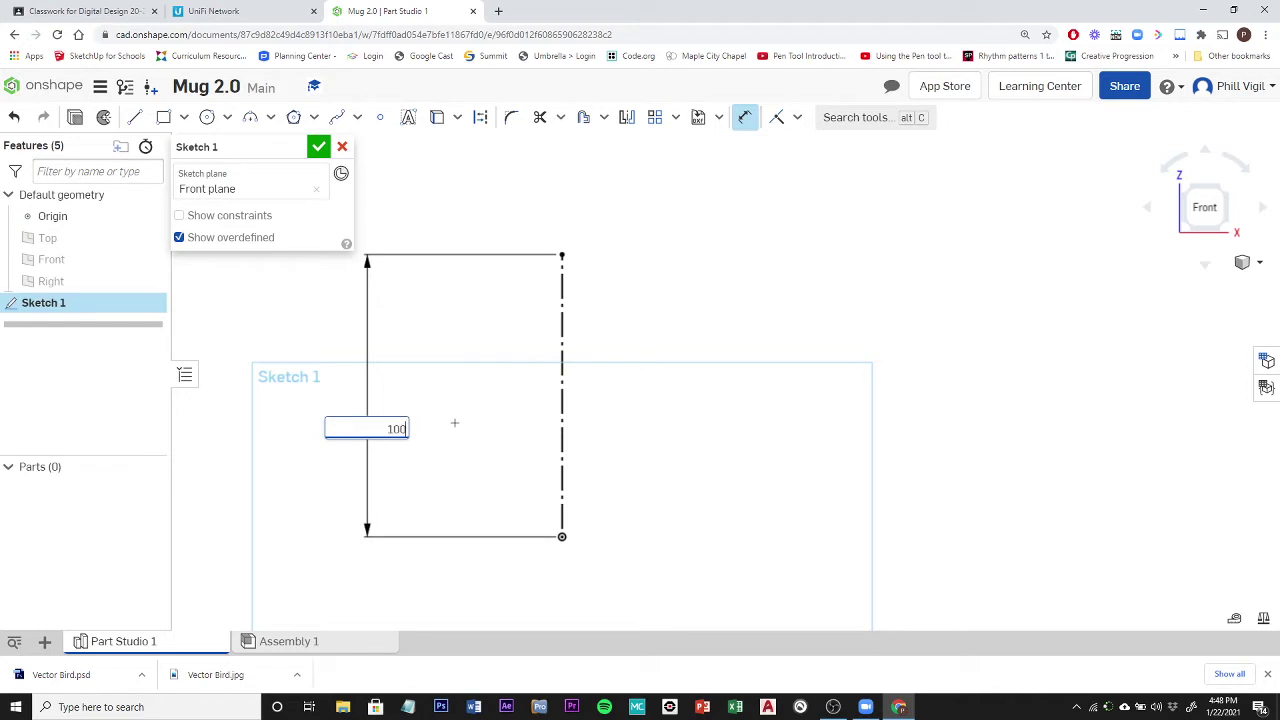
{"action": "type", "text": "00"}
{"action": "key", "text": "Return"}
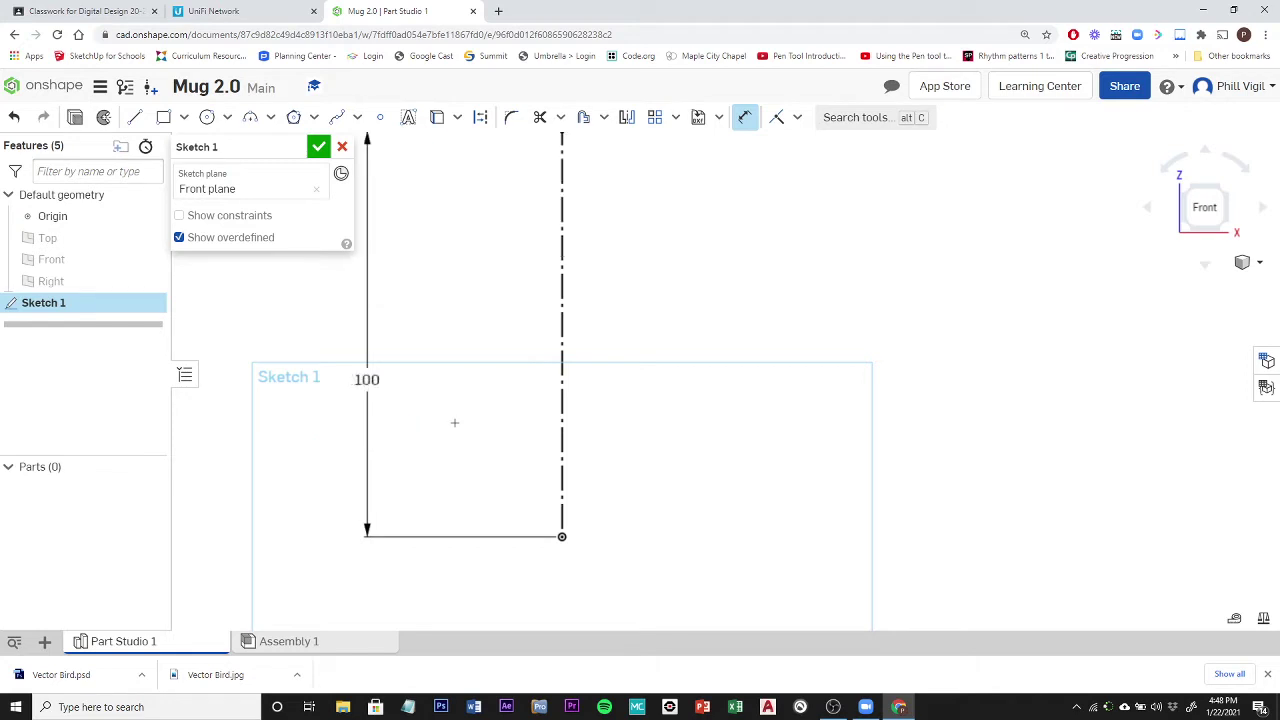
Sketch connected lines from the origin: about 39 mm horizontal, about 17 mm diagonal upward, and about 89 mm vertical, ending level with the construction line's top
{"action": "scroll", "coordinate": [454, 422], "scroll_direction": "down", "scroll_amount": 3}
{"action": "scroll", "coordinate": [551, 329], "scroll_direction": "up", "scroll_amount": 1}
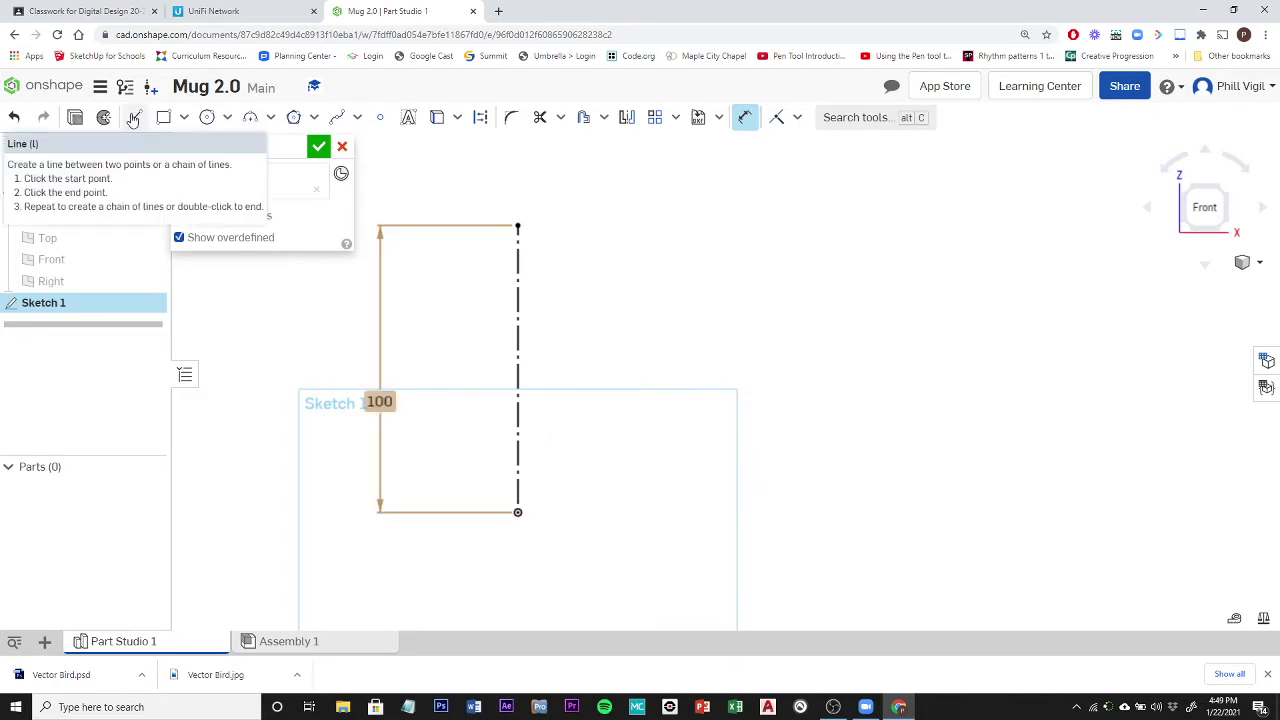
{"action": "left_click", "coordinate": [133, 118]}
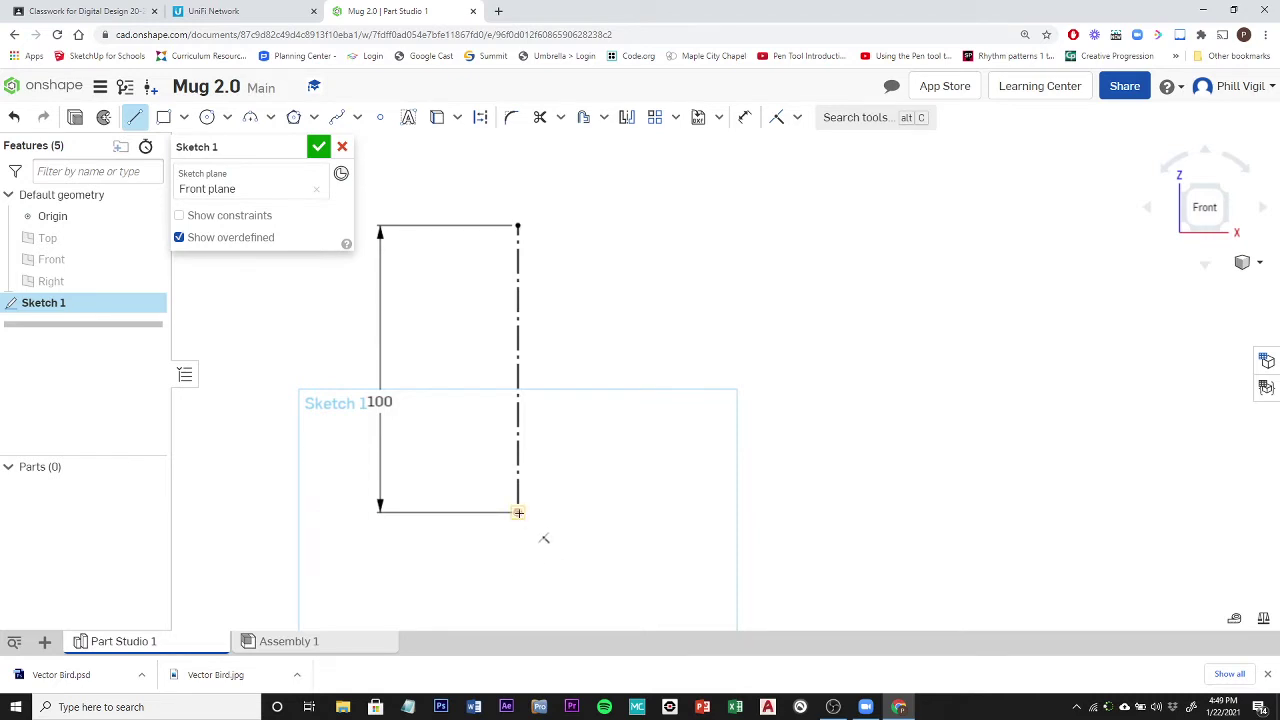
{"action": "left_click", "coordinate": [517, 512]}
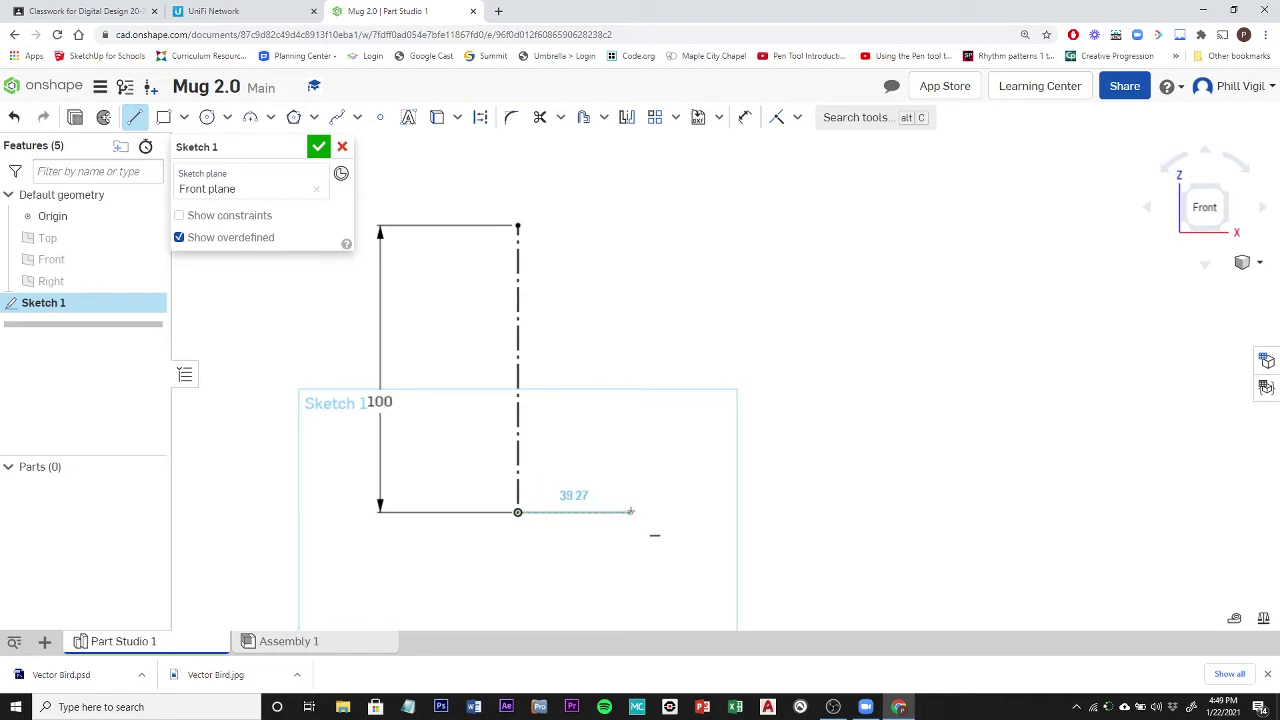
{"action": "left_click", "coordinate": [630, 511]}
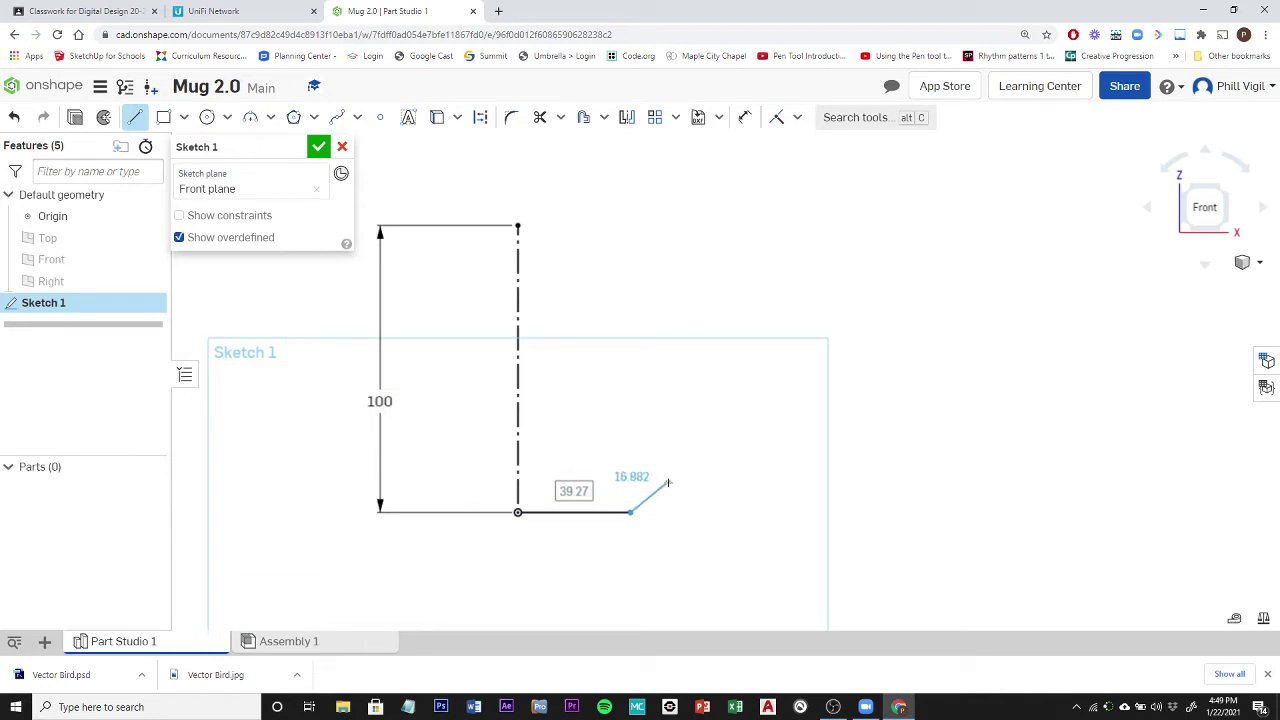
{"action": "left_click", "coordinate": [668, 482]}
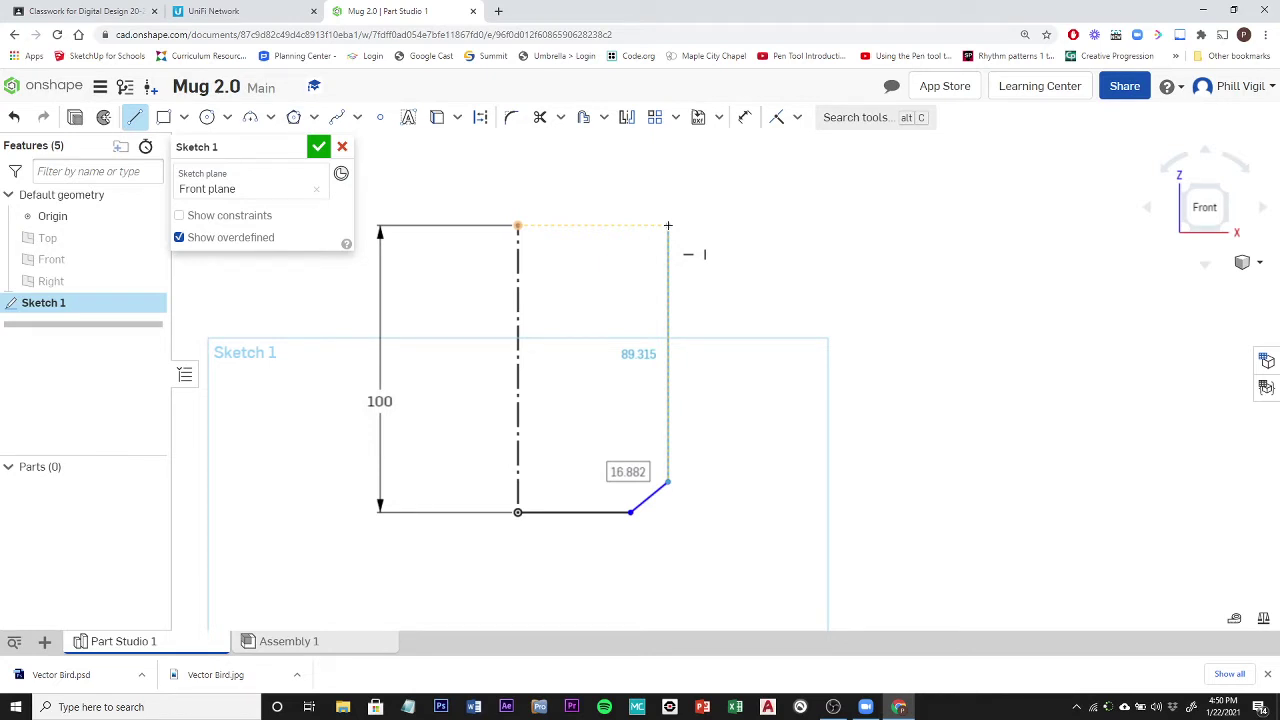
{"action": "left_click", "coordinate": [668, 226]}
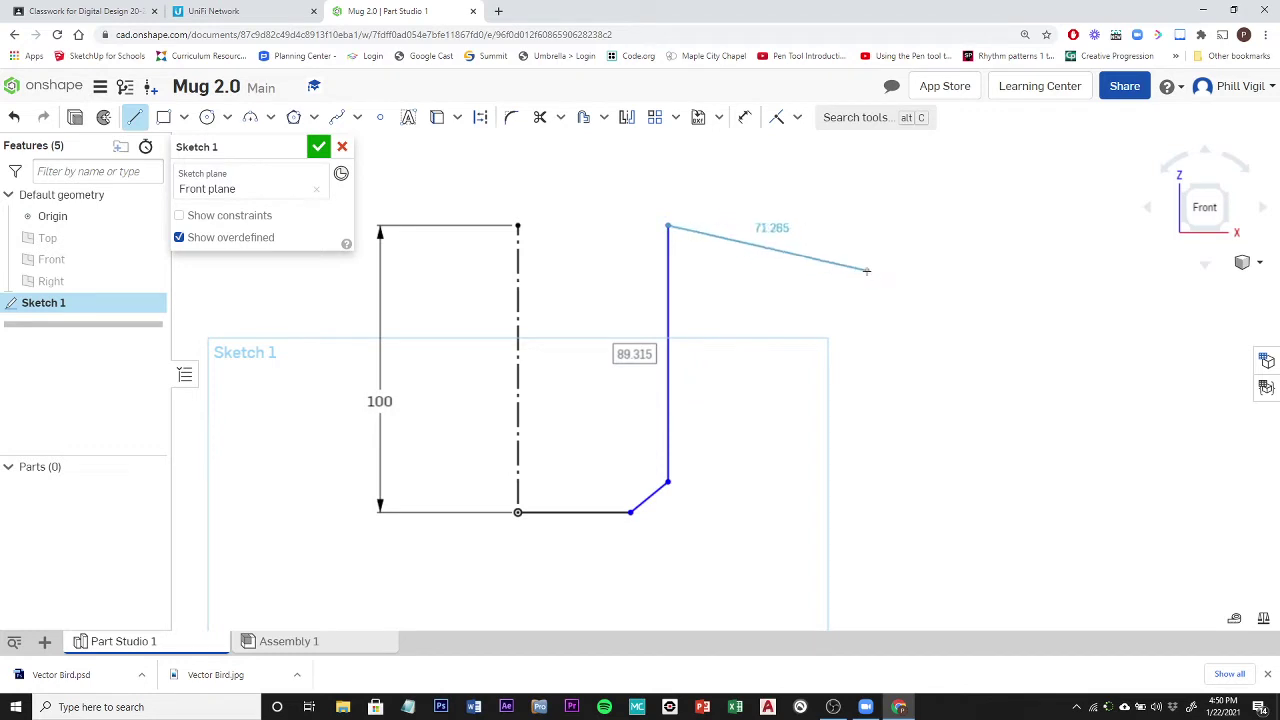
{"action": "key", "text": "Escape"}
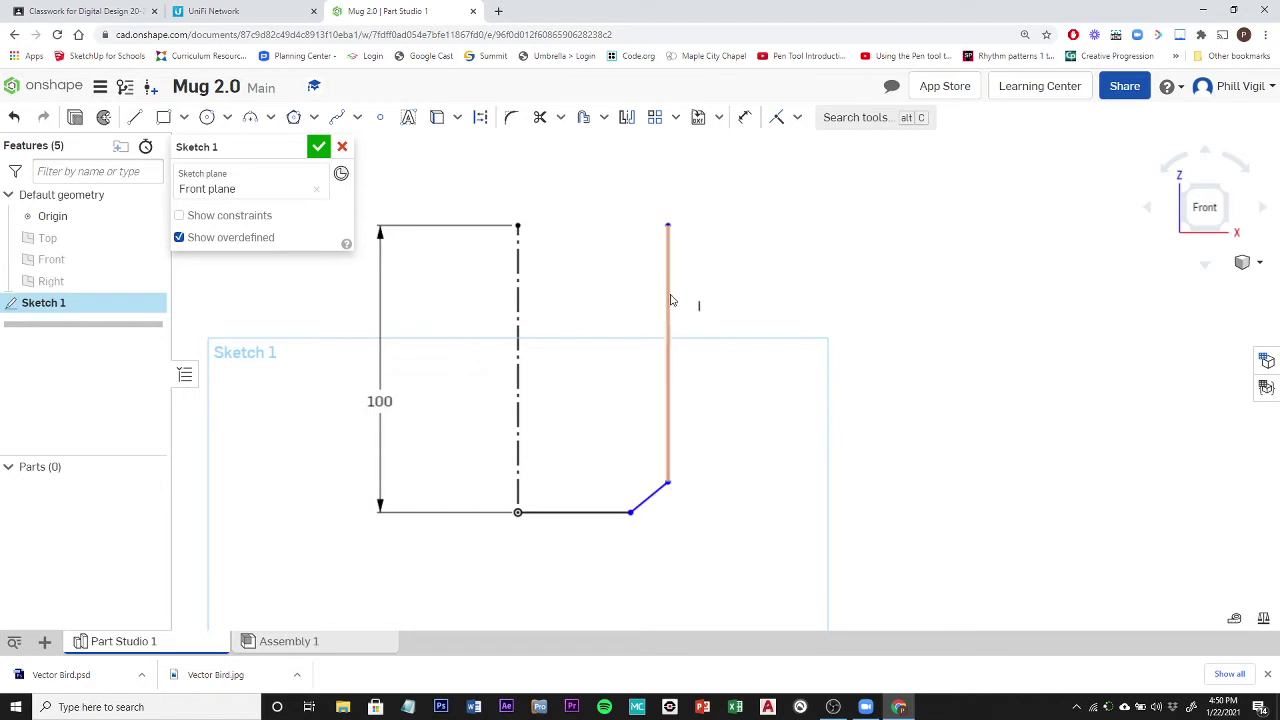
Dimension the horizontal base line of the profile to 40 mm
{"action": "left_click", "coordinate": [745, 117]}
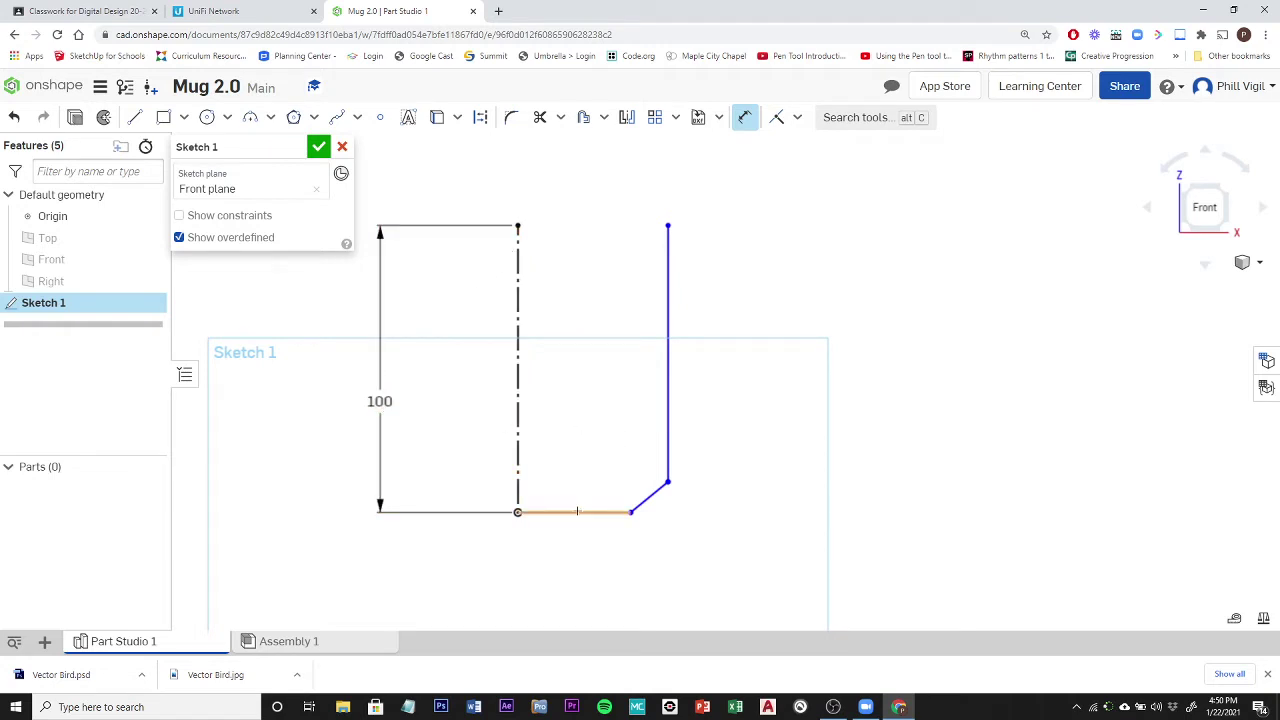
{"action": "left_click", "coordinate": [572, 512]}
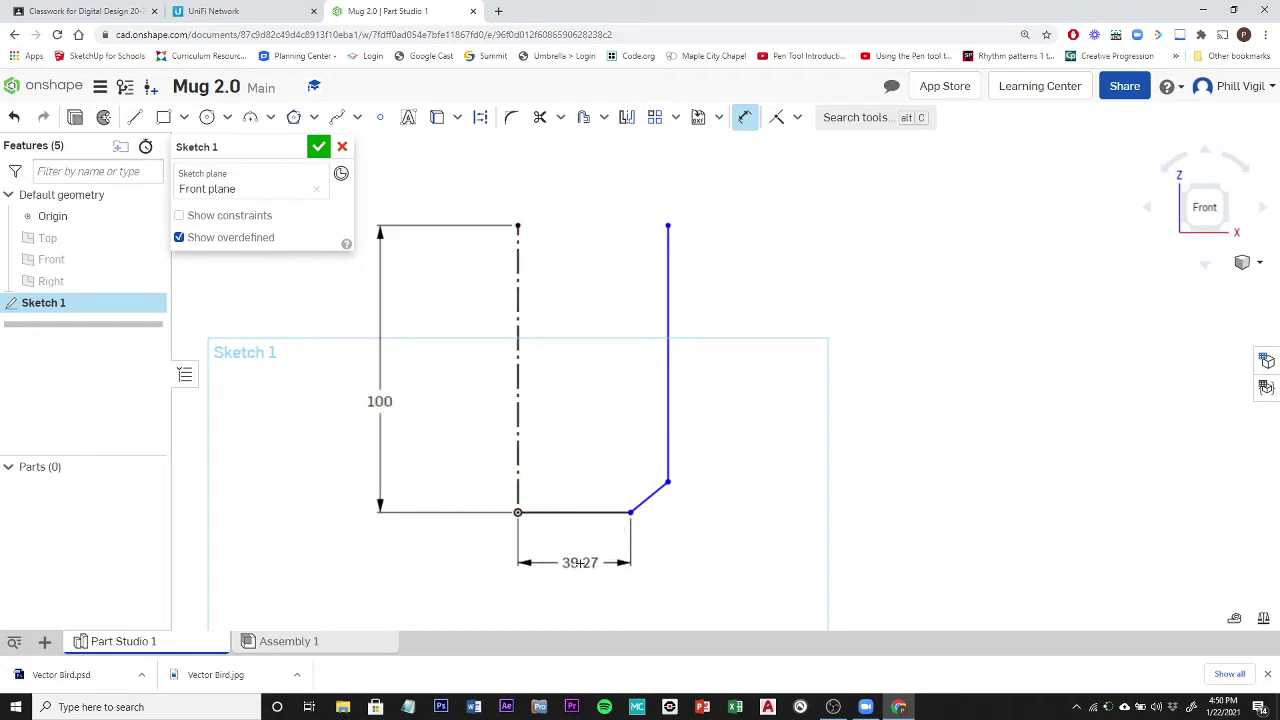
{"action": "left_click", "coordinate": [679, 551]}
{"action": "type", "text": "40"}
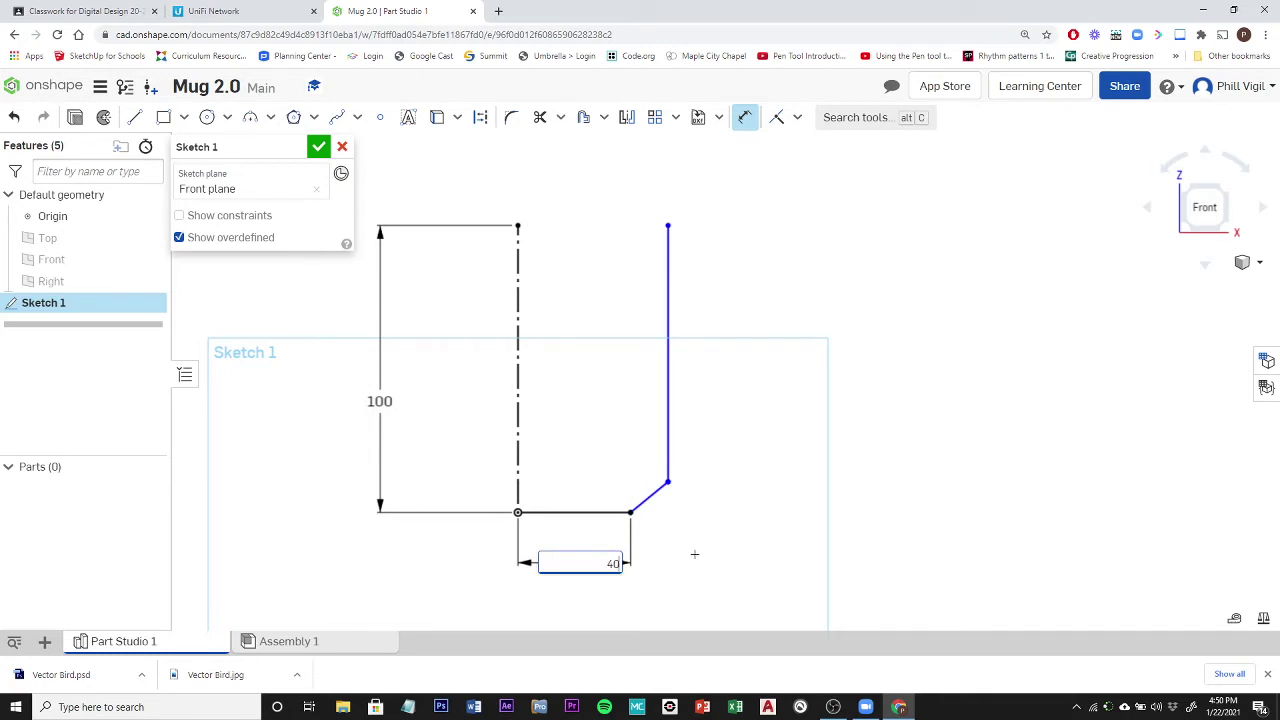
{"action": "key", "text": "Return"}
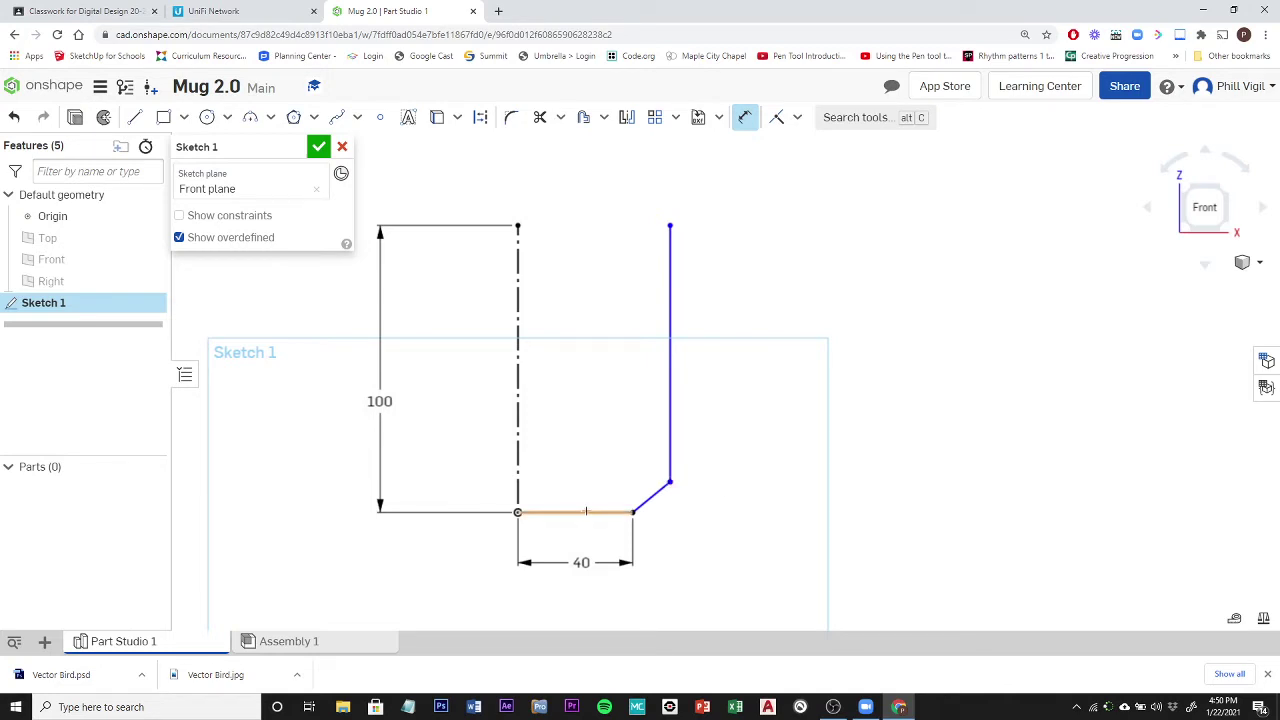
Dimension the vertical distance from the base line to the upper end of the diagonal line as 10 mm
{"action": "left_click", "coordinate": [586, 511]}
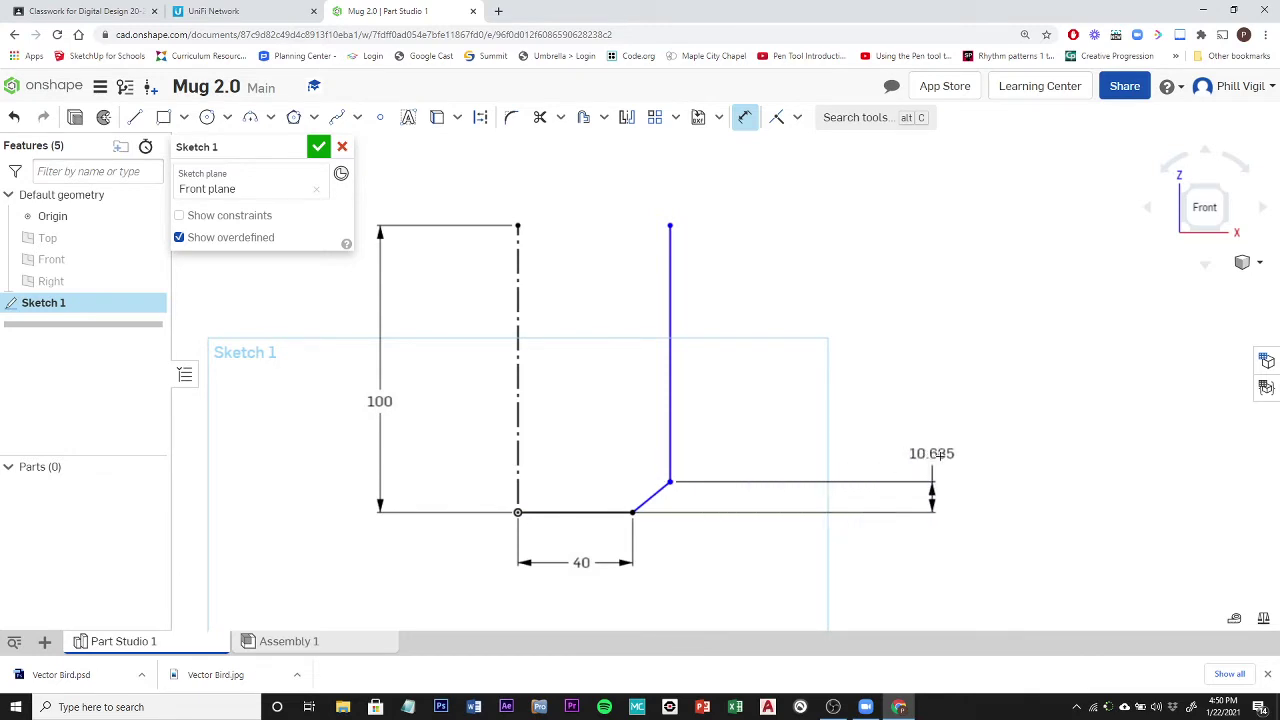
{"action": "left_click", "coordinate": [957, 463]}
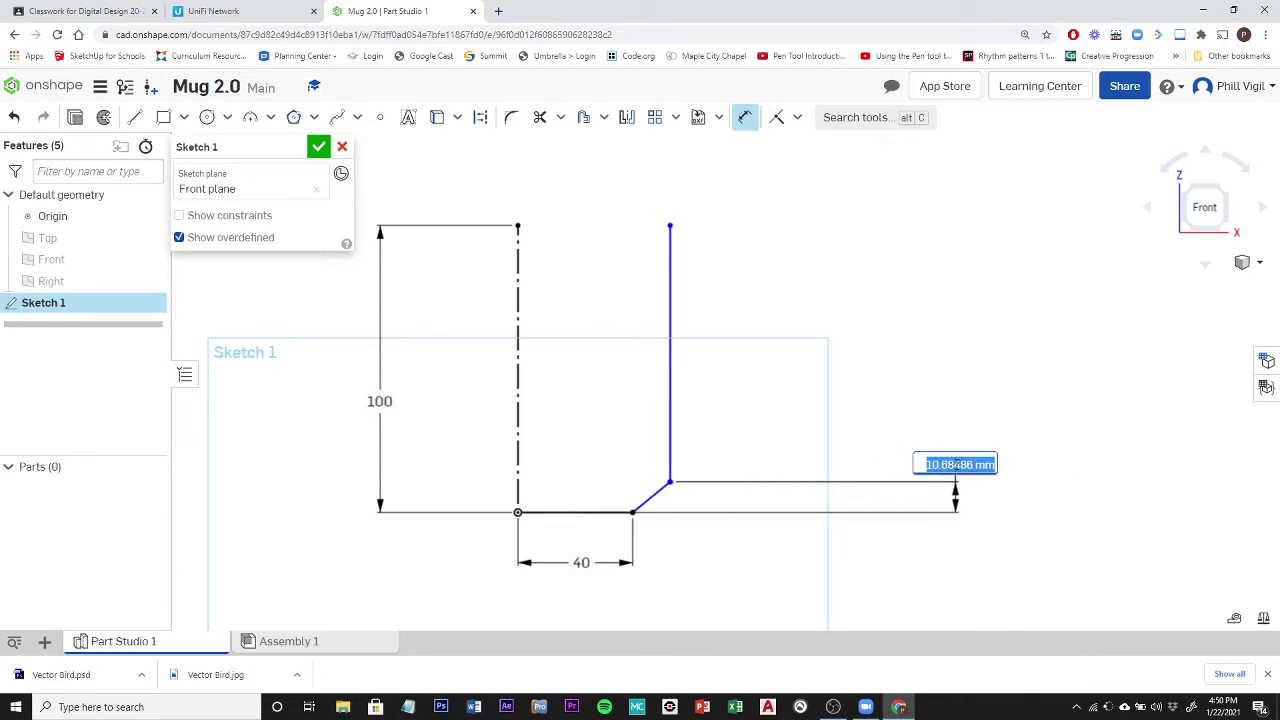
{"action": "type", "text": "10"}
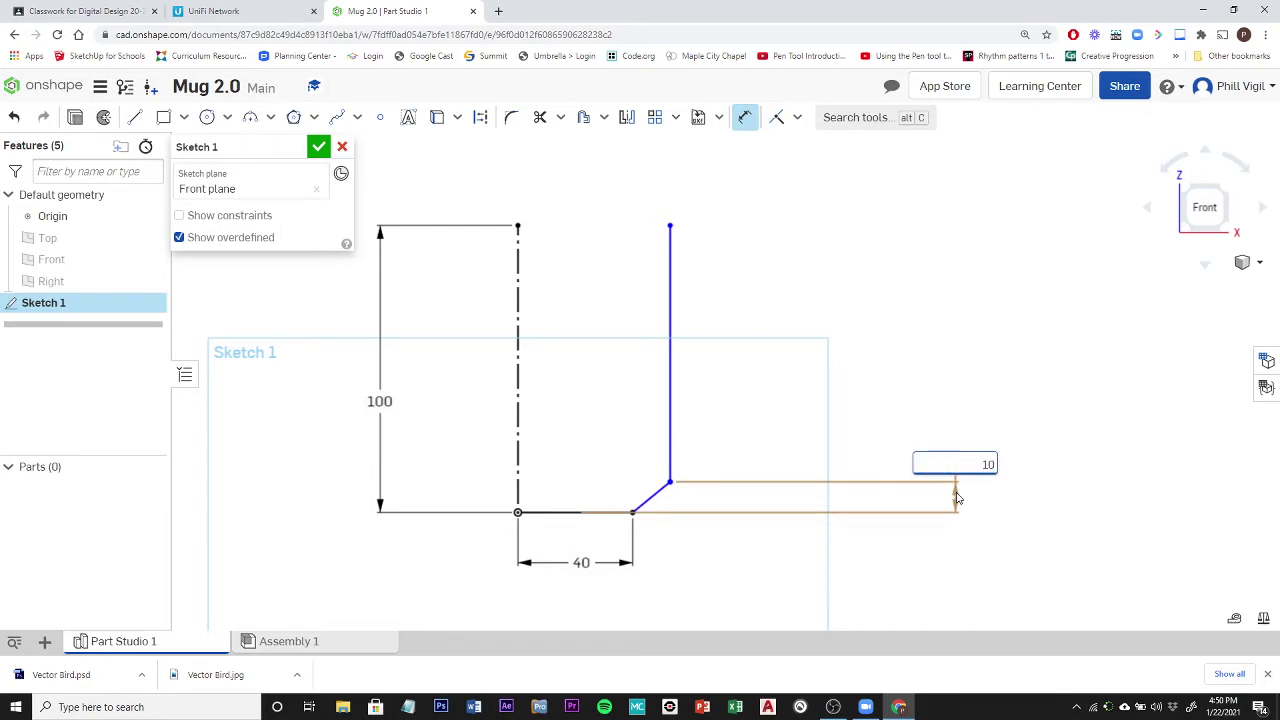
{"action": "key", "text": "Return"}
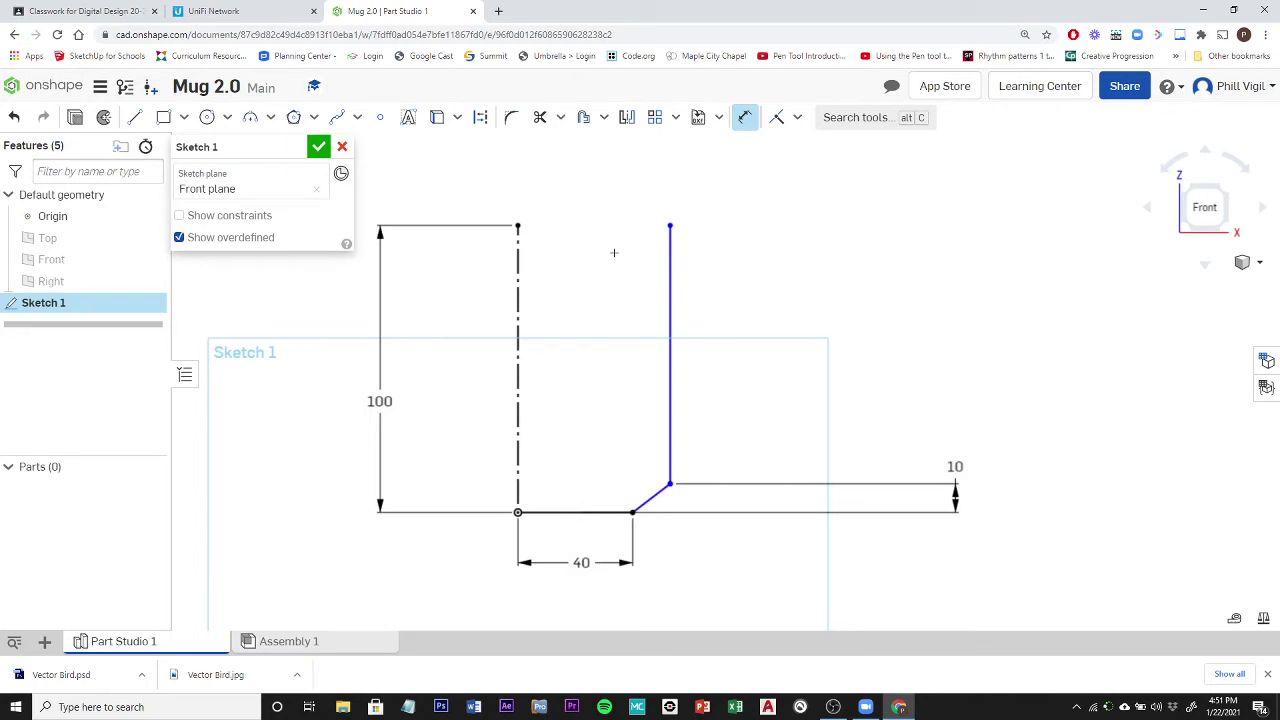
Dimension the horizontal distance between the vertical construction line and the profile's vertical outer line as 50 mm
{"action": "left_click", "coordinate": [670, 273]}
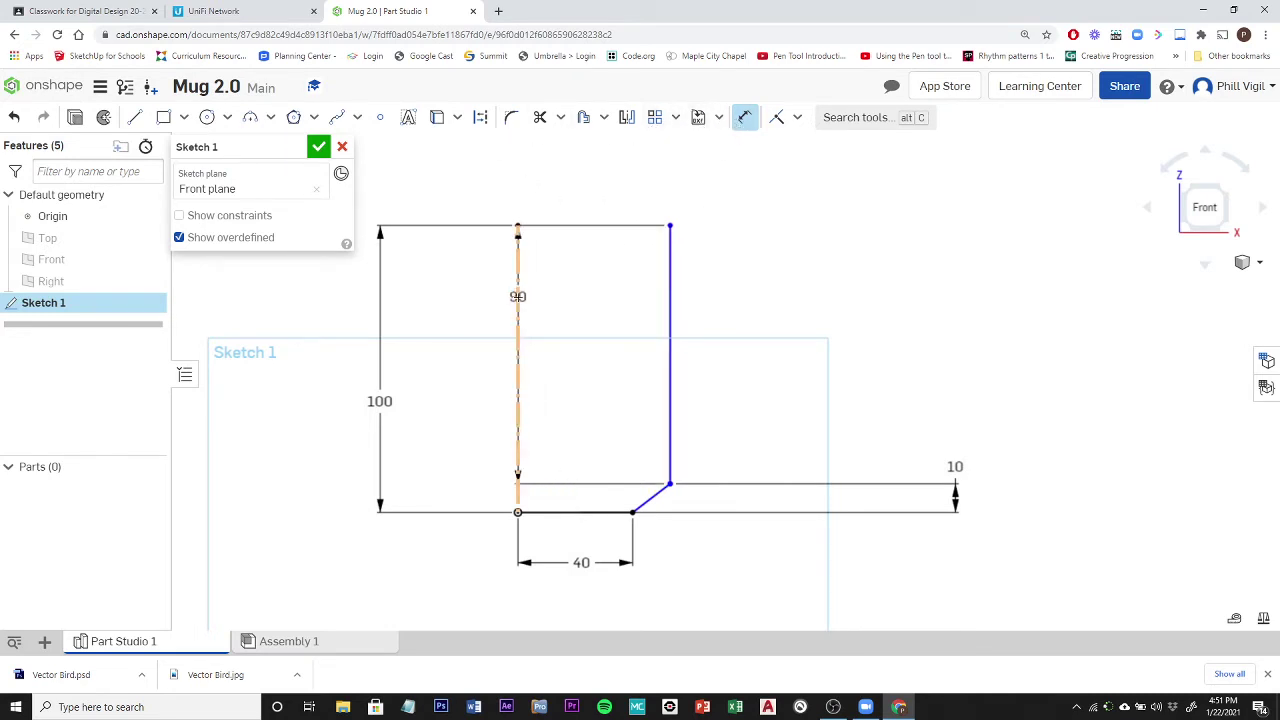
{"action": "left_click", "coordinate": [517, 296]}
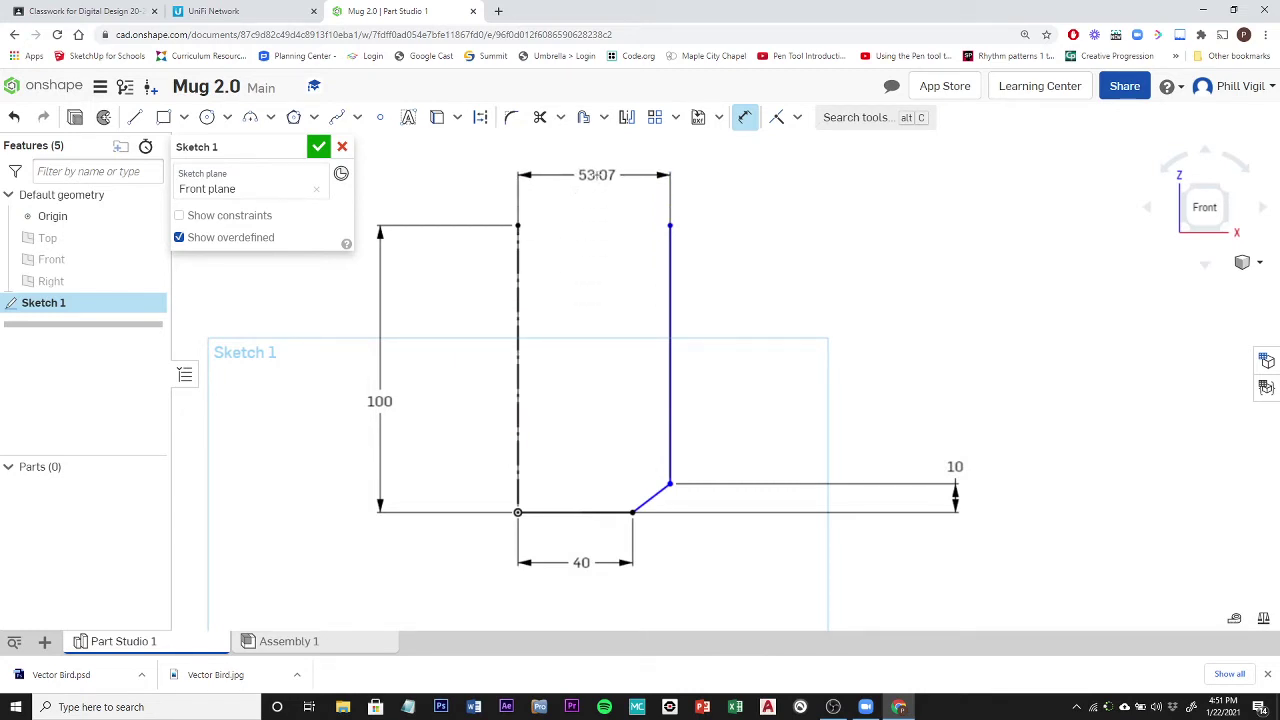
{"action": "left_click", "coordinate": [598, 174]}
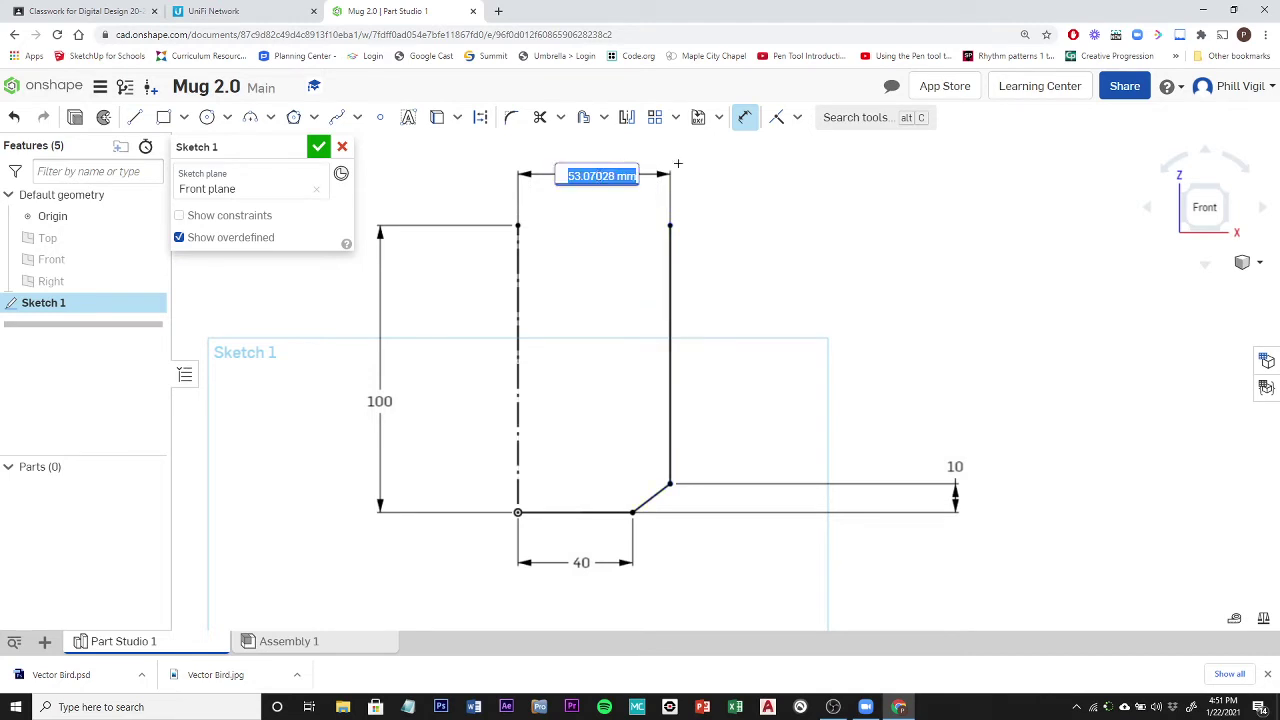
{"action": "type", "text": "5"}
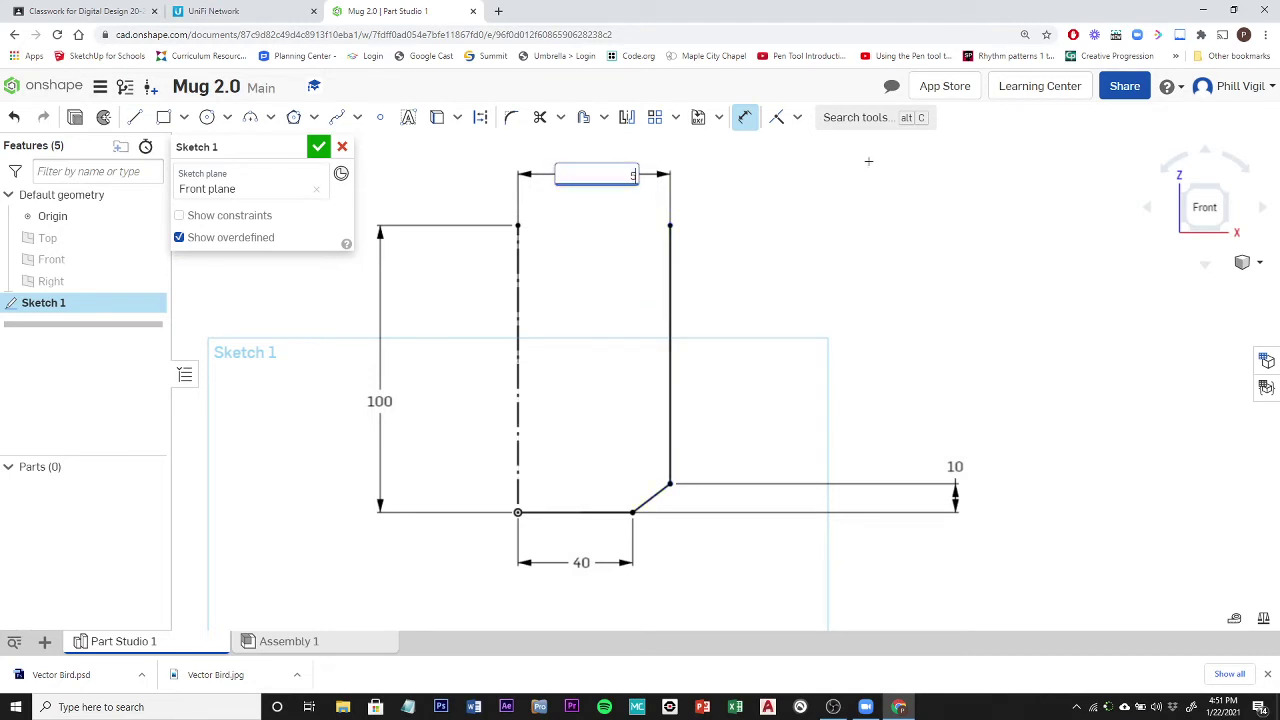
{"action": "type", "text": "0"}
{"action": "key", "text": "Return"}
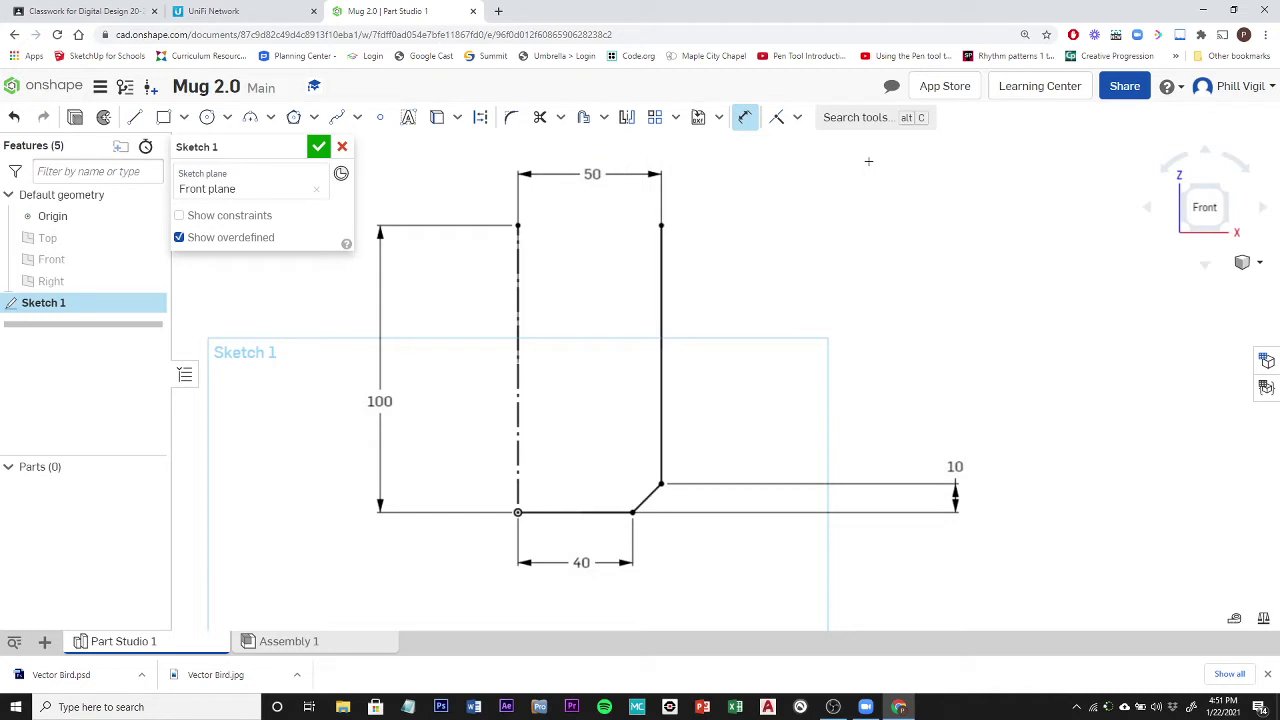